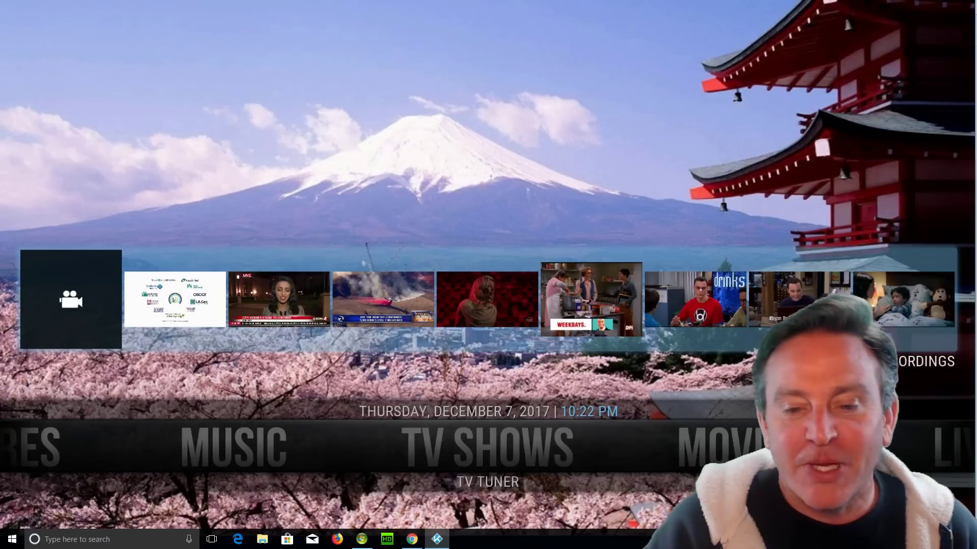
# Step: Resume The Big Bang Theory recording from 00:08:03, then stop its playback
pyautogui.click(704, 286)
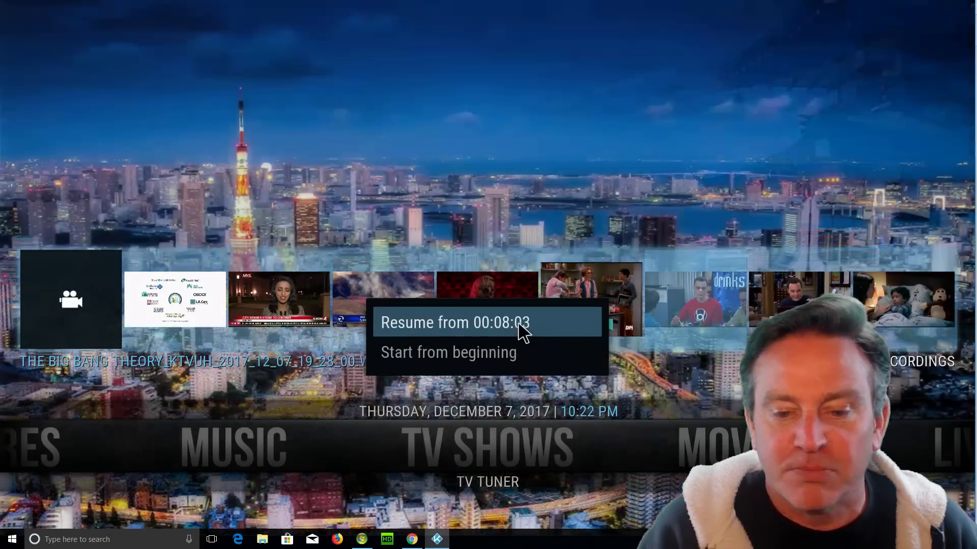
pyautogui.click(524, 333)
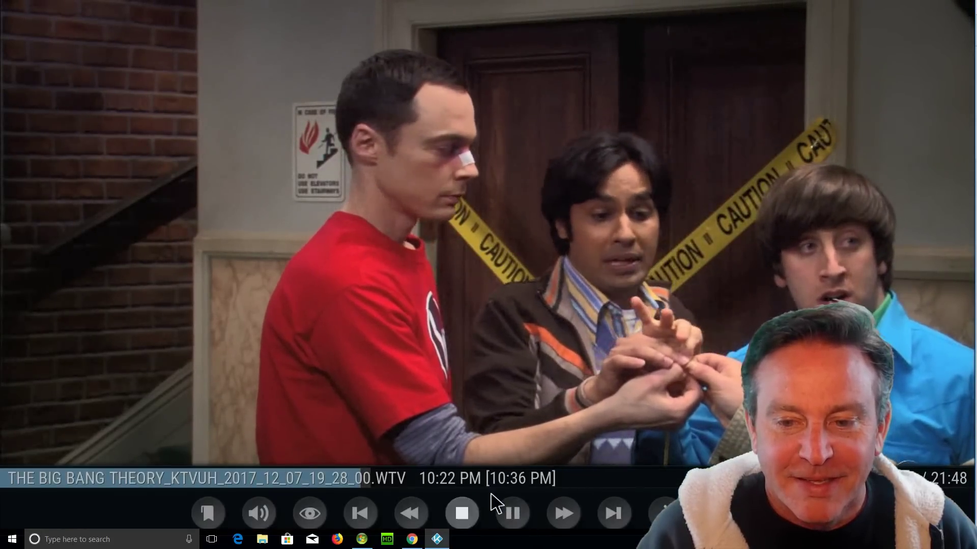
pyautogui.click(466, 506)
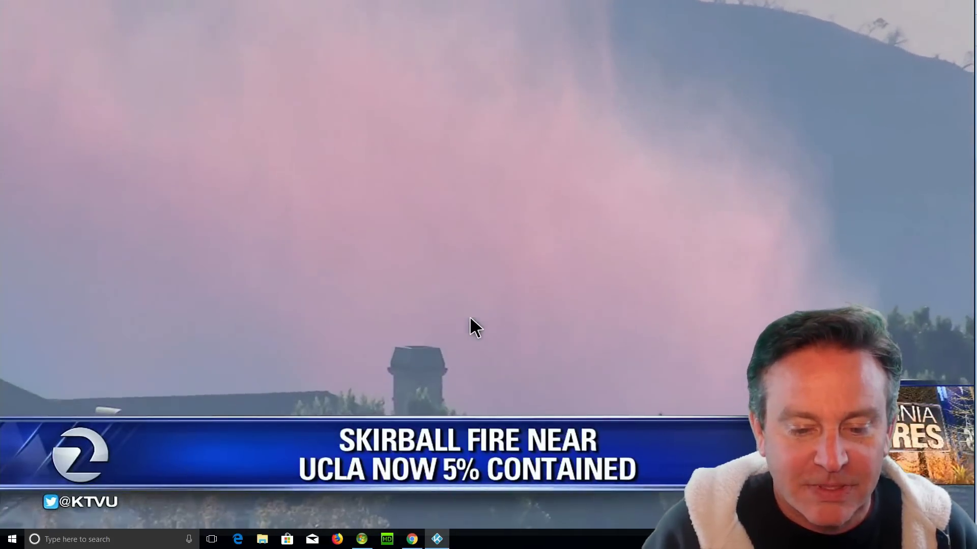
# Step: Stop the KTVU news recording, then play the KRON 4 News at 10 recording briefly and stop it
pyautogui.moveTo(435, 438)
pyautogui.click(461, 513)
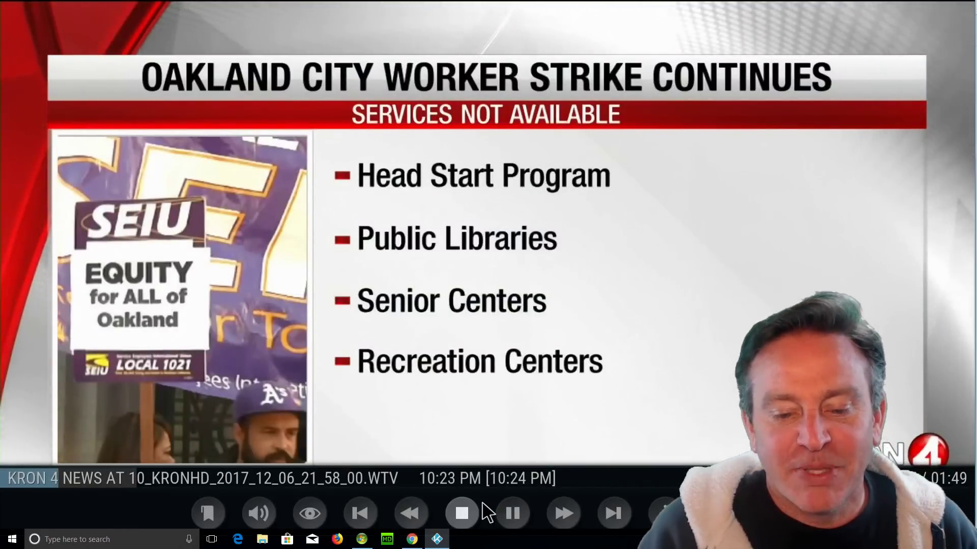
pyautogui.click(458, 513)
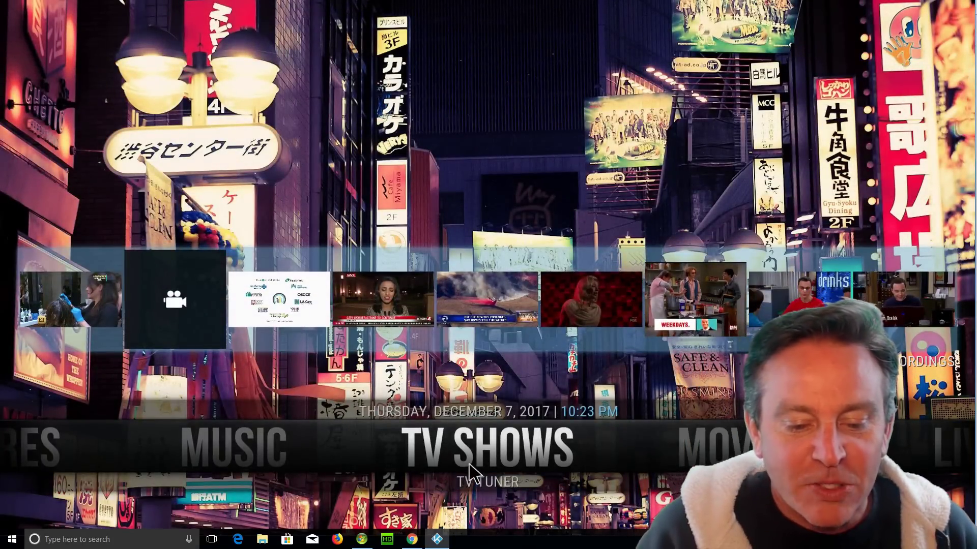
# Step: Switch to Windows Media Center and look through its main categories, including Music, Movies and TV
pyautogui.moveTo(361, 544)
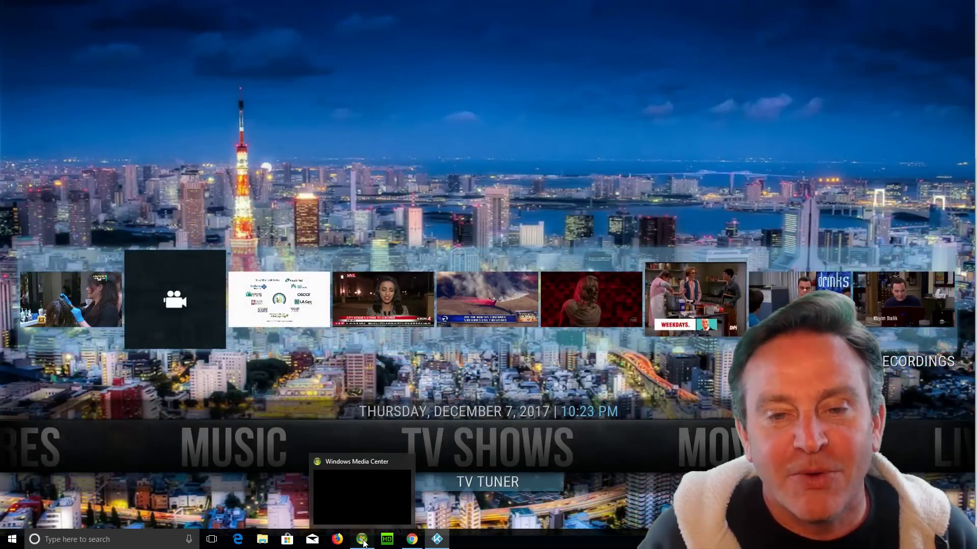
pyautogui.click(363, 540)
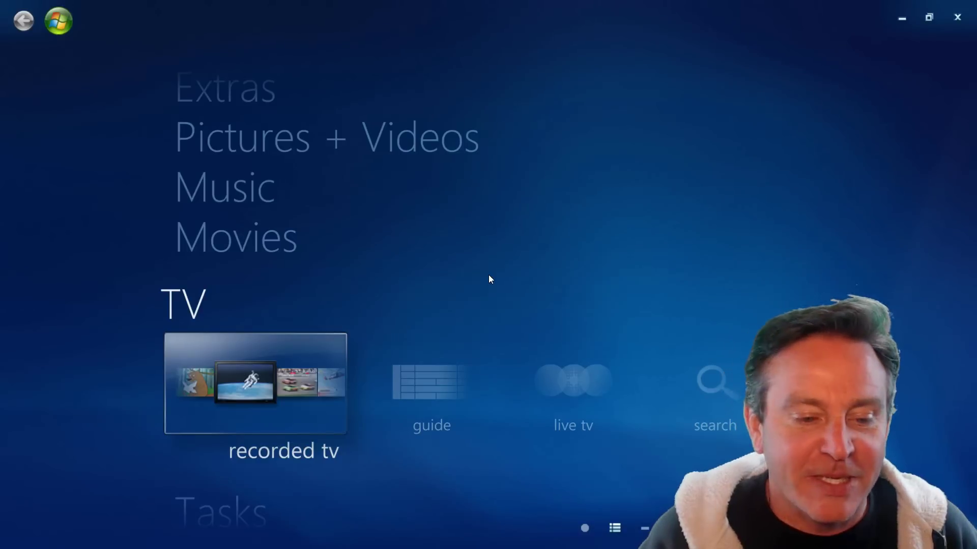
pyautogui.scroll(2, 384, 261)
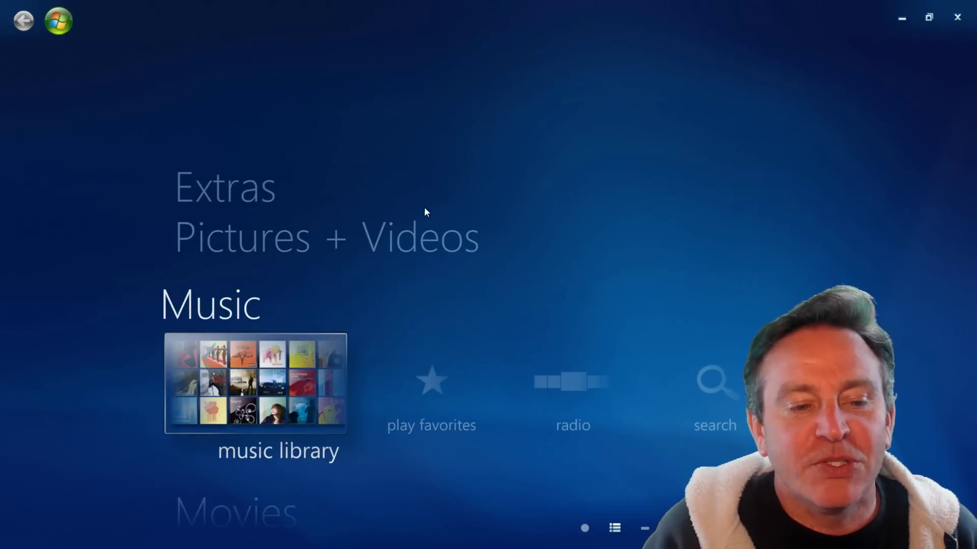
pyautogui.scroll(1, 369, 255)
pyautogui.scroll(-1, 379, 297)
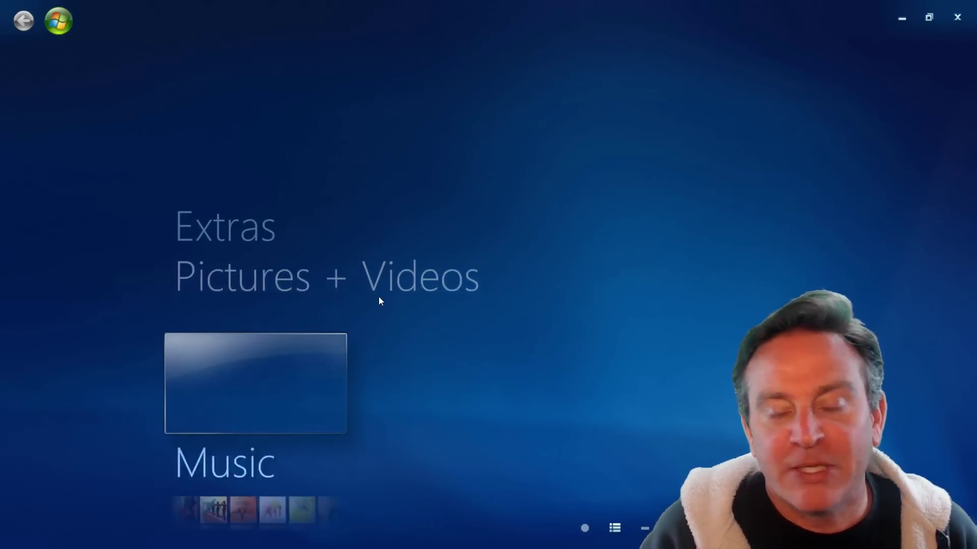
pyautogui.scroll(-1, 378, 301)
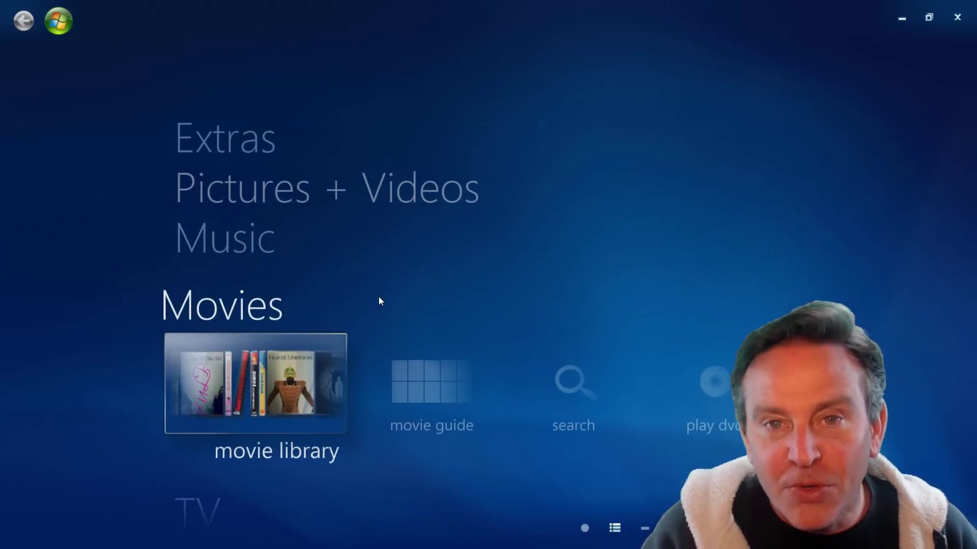
pyautogui.scroll(-1, 379, 301)
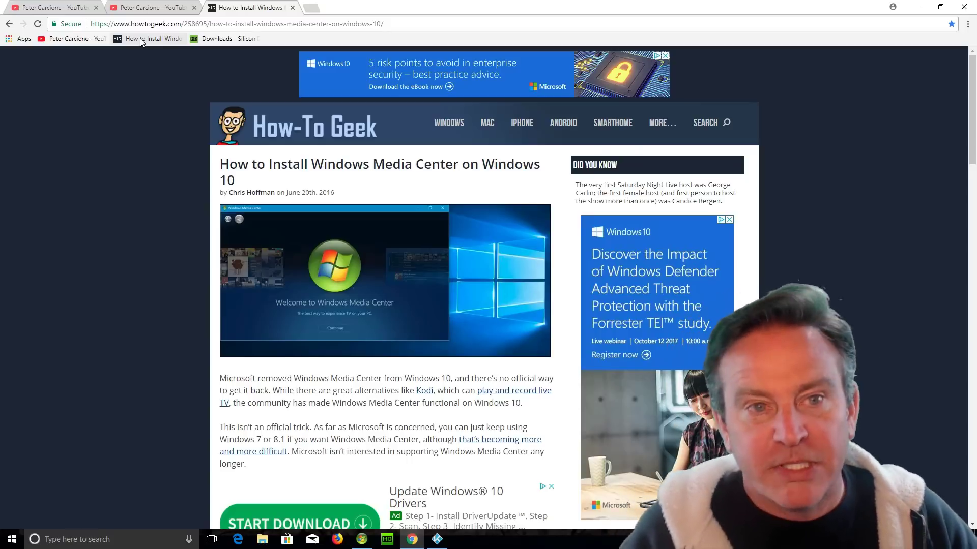
# Step: Open the bookmarked Silicon Dust downloads page, then launch HDHomeRun Setup and allow it to make changes to the device
pyautogui.click(226, 40)
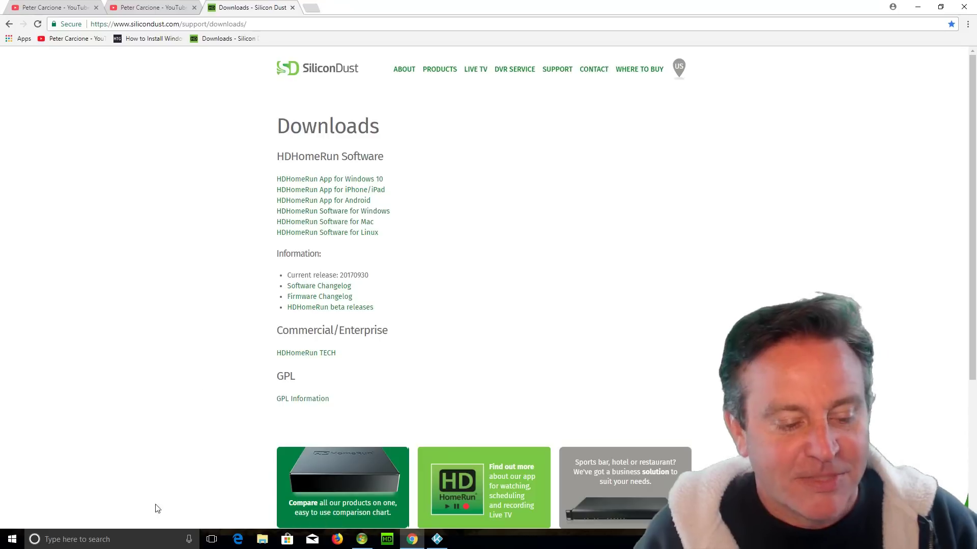
pyautogui.click(132, 542)
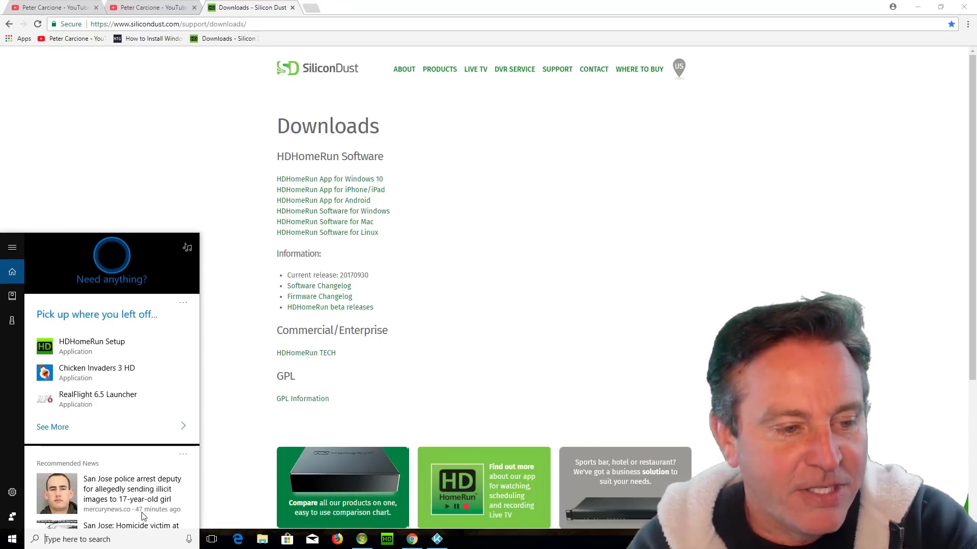
pyautogui.write('hd')
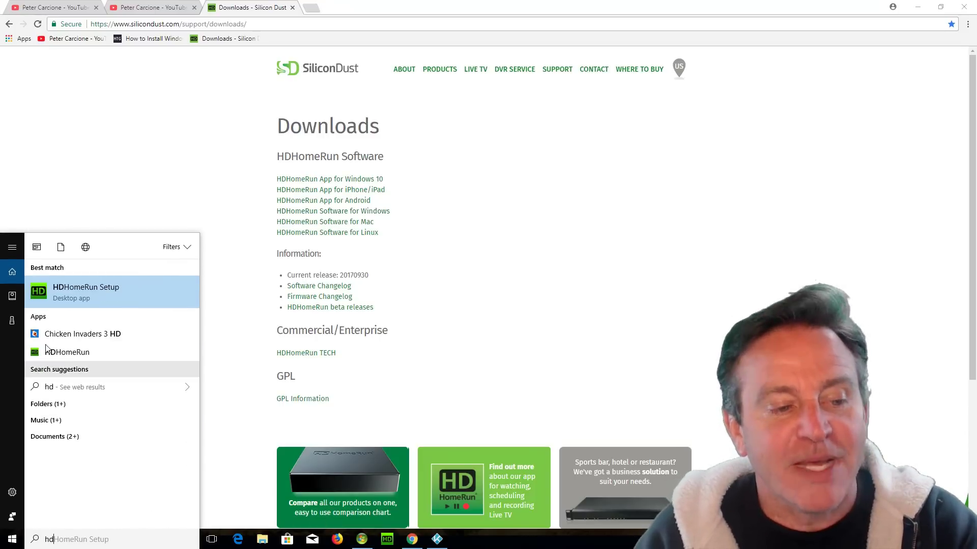
pyautogui.click(70, 299)
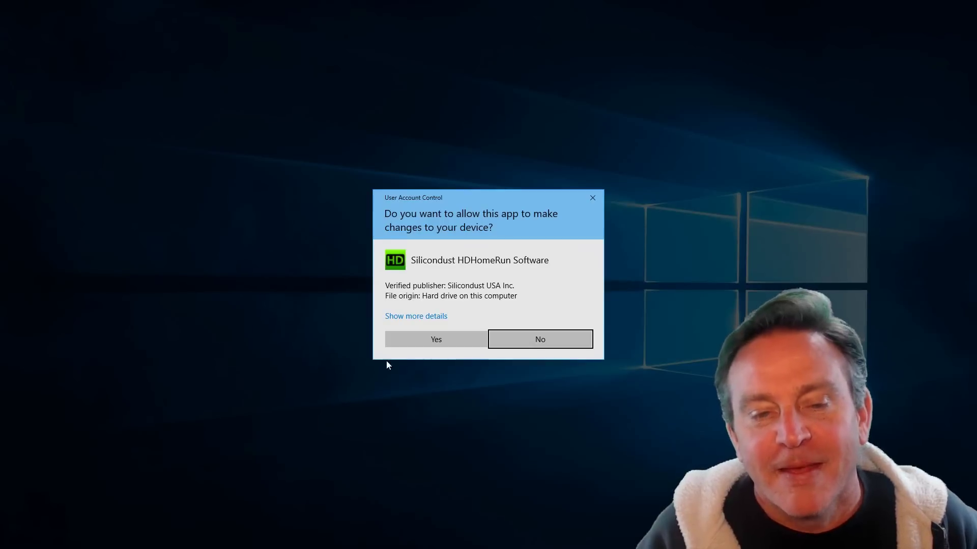
pyautogui.click(416, 340)
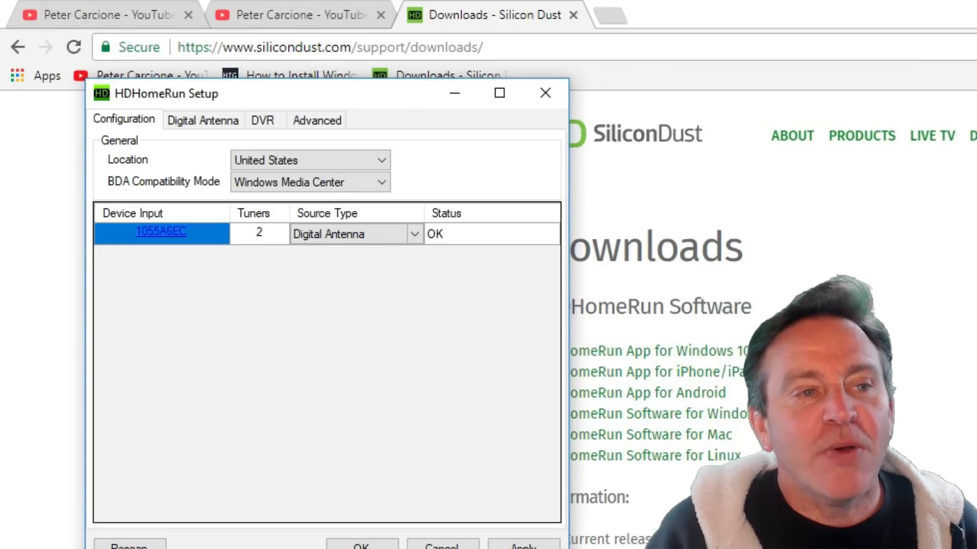
# Step: View the Digital Antenna channel list in HDHomeRun Setup, then minimise the setup window
pyautogui.click(213, 124)
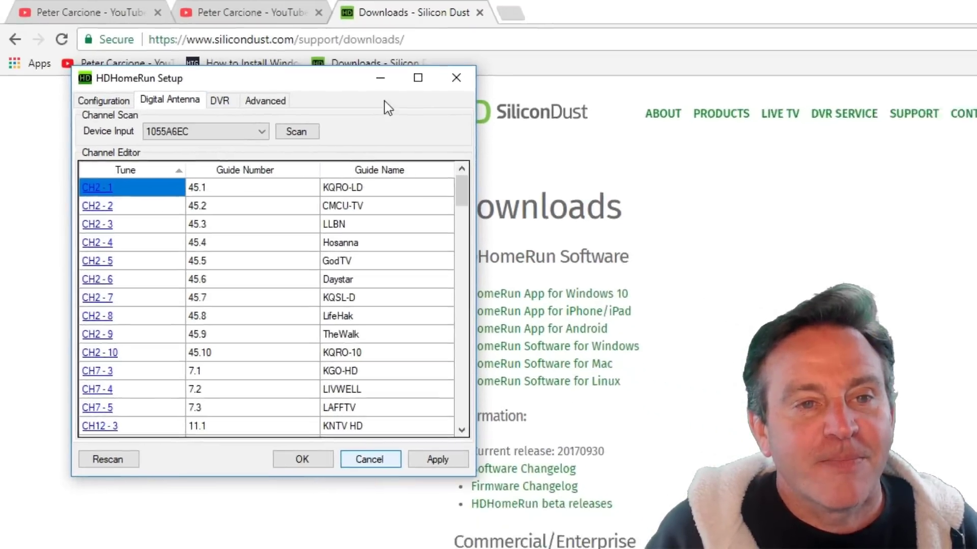
pyautogui.click(380, 77)
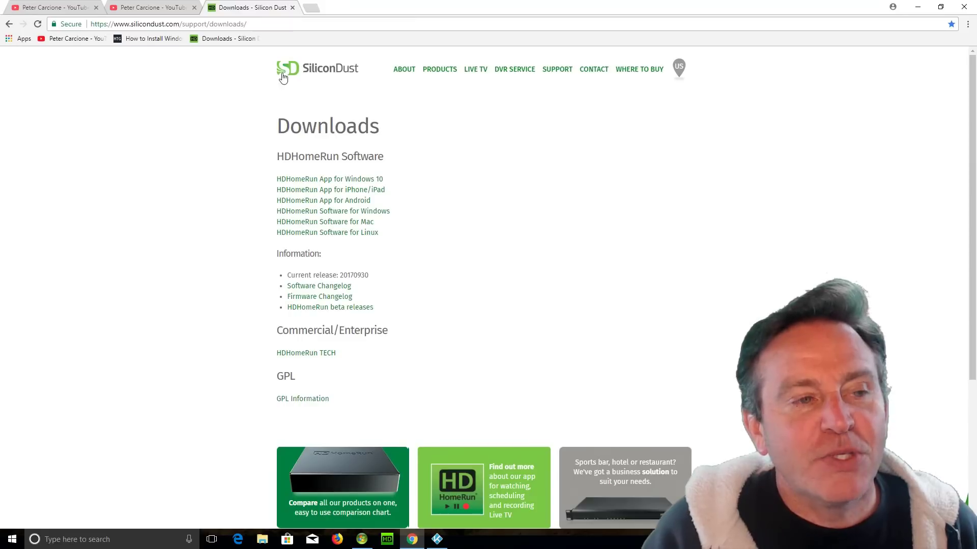
# Step: Open the bookmarked YouTube channel, follow its website link to Edgy Computing and view the TV (OTA) page
pyautogui.click(78, 40)
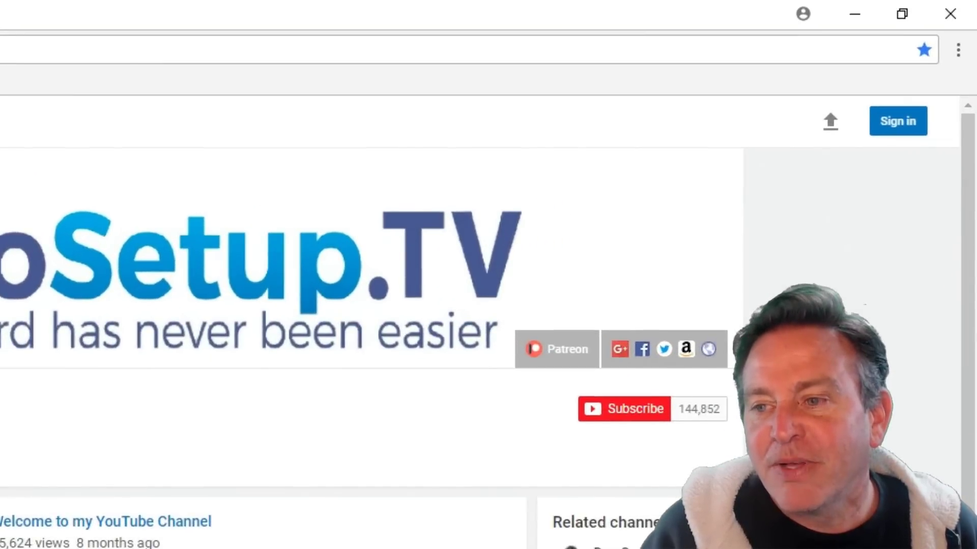
pyautogui.click(708, 350)
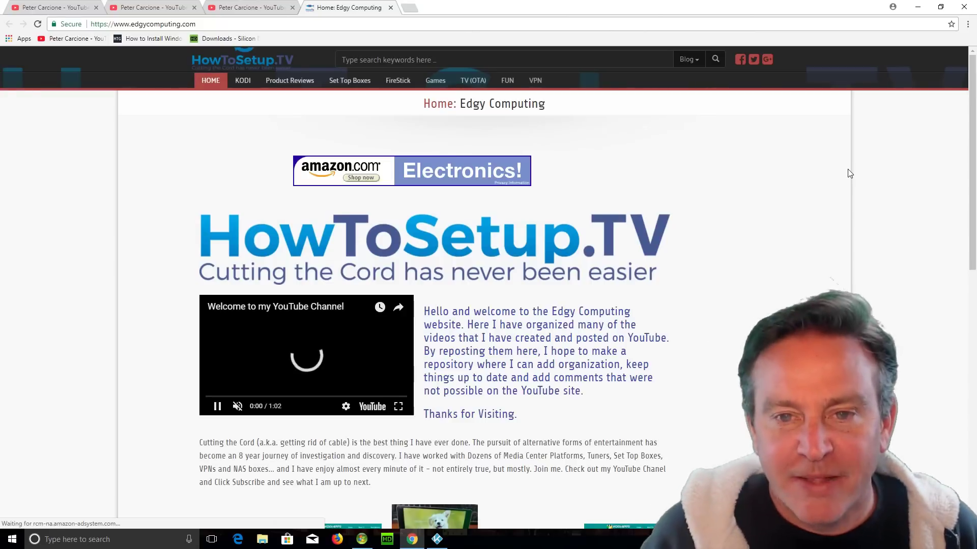
pyautogui.click(468, 81)
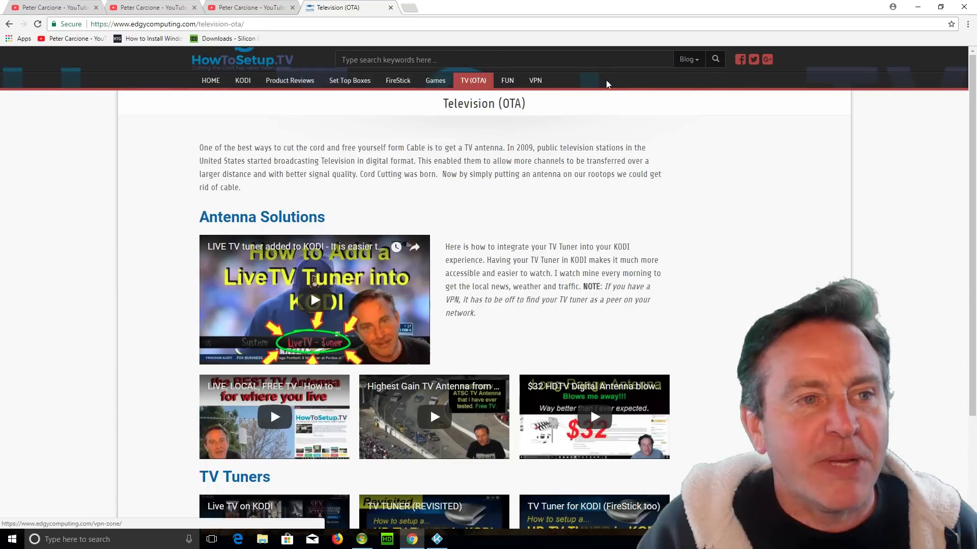
# Step: Return to the YouTube channel, follow its Amazon link and search Amazon for "shoes"
pyautogui.click(109, 7)
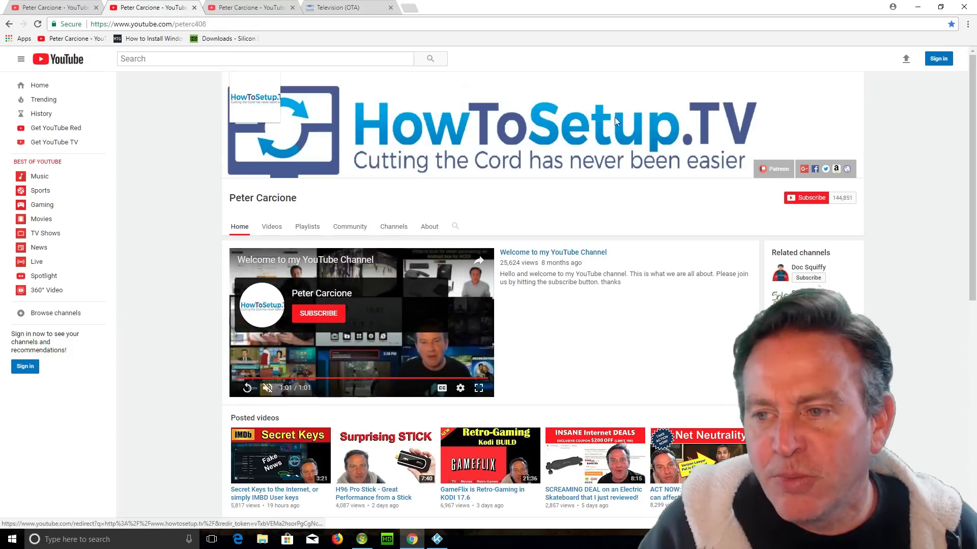
pyautogui.click(836, 169)
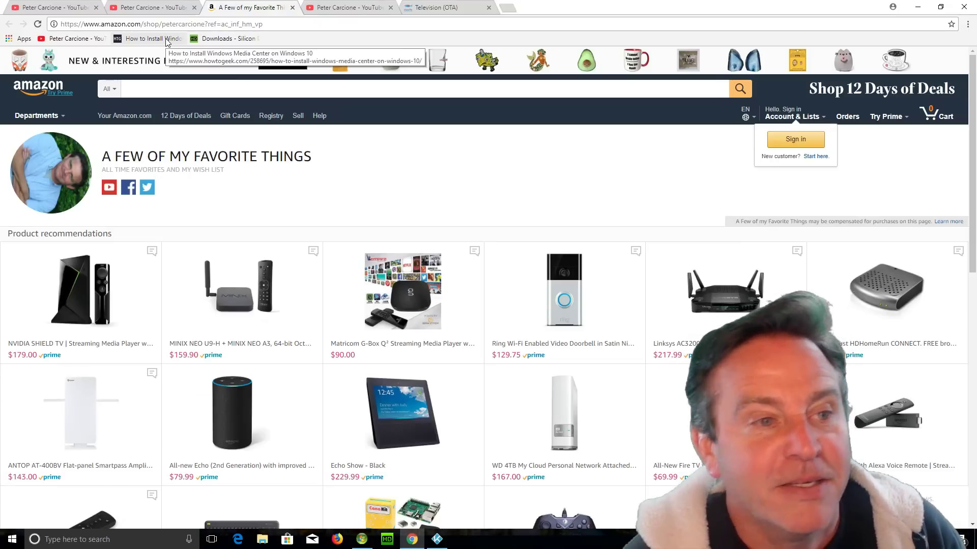
pyautogui.click(190, 94)
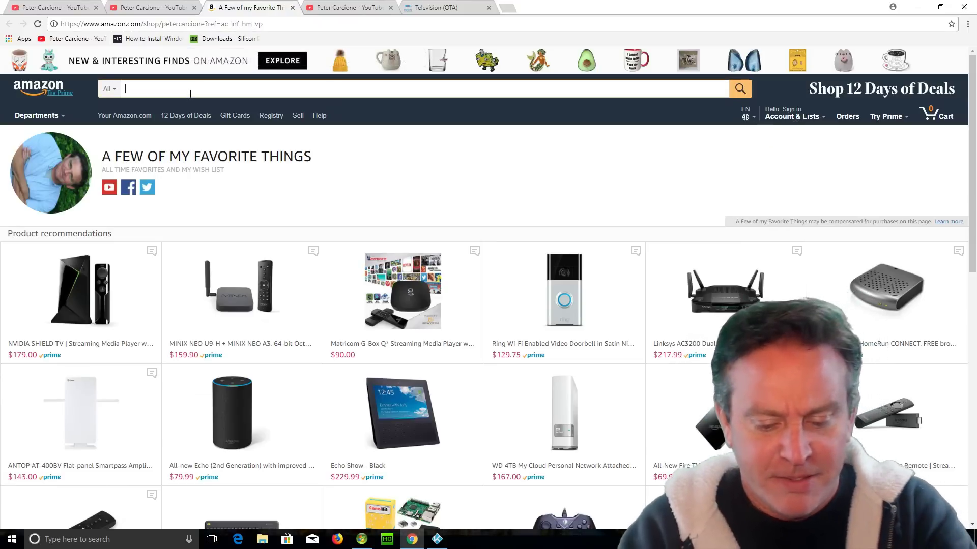
pyautogui.write('sh')
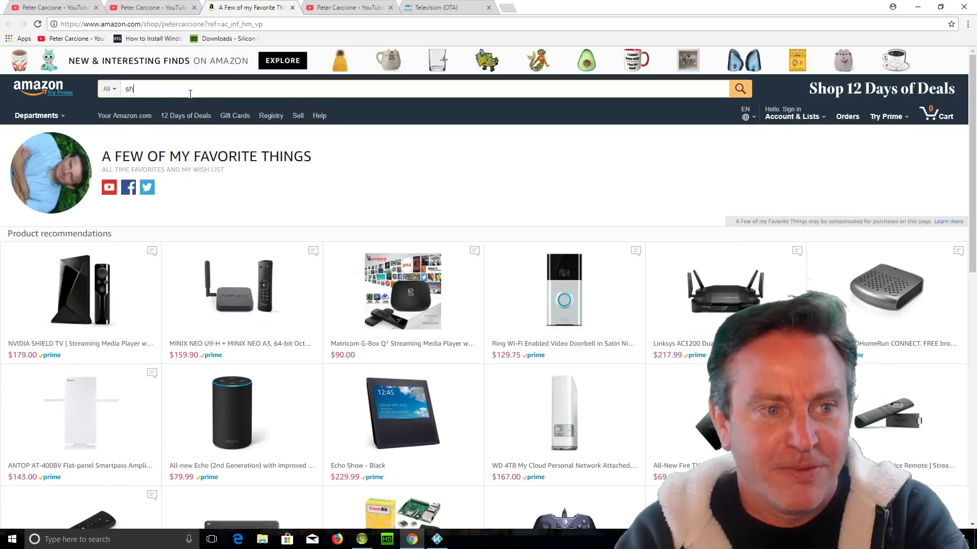
pyautogui.write('oes')
pyautogui.press('Return')
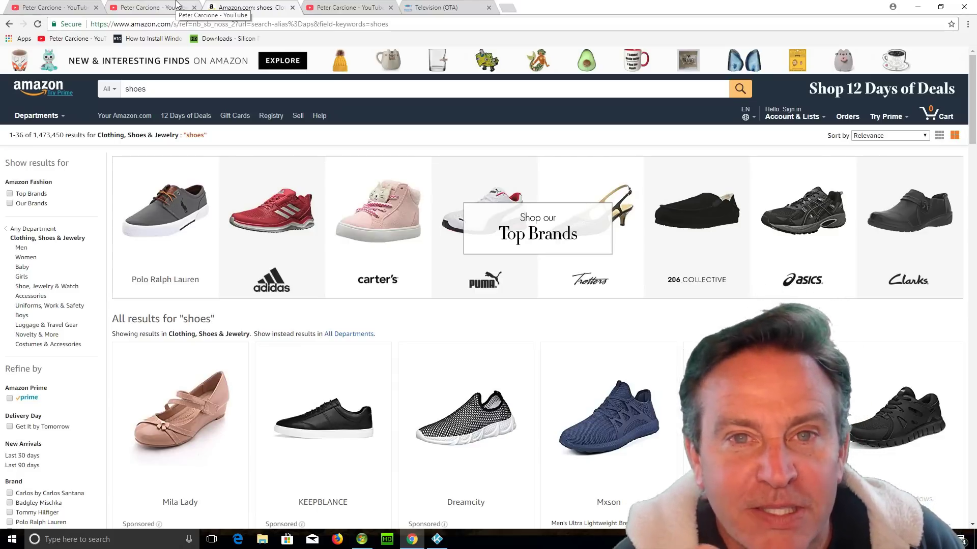
# Step: Return to the YouTube channel page, then switch to Kodi and browse the recent recordings and the Recorded TV list
pyautogui.click(176, 3)
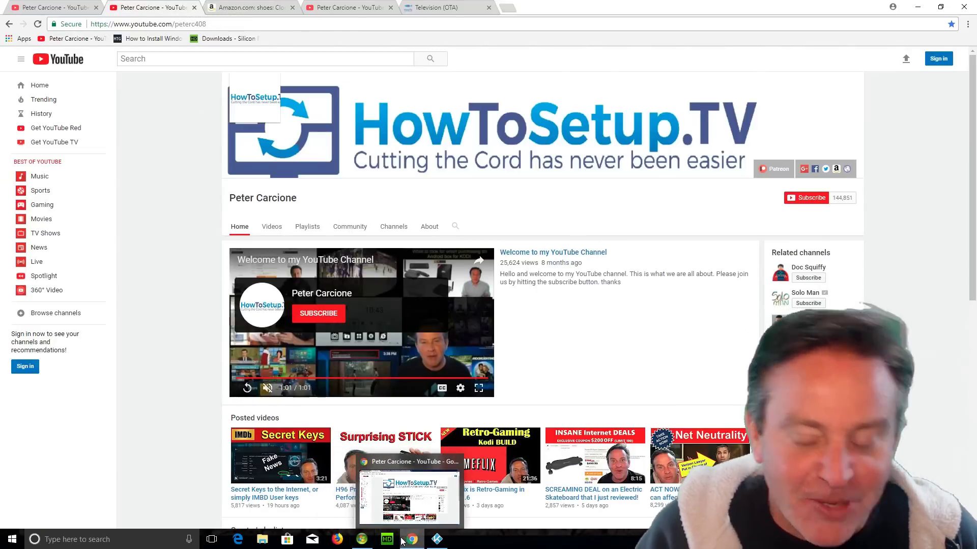
pyautogui.click(435, 541)
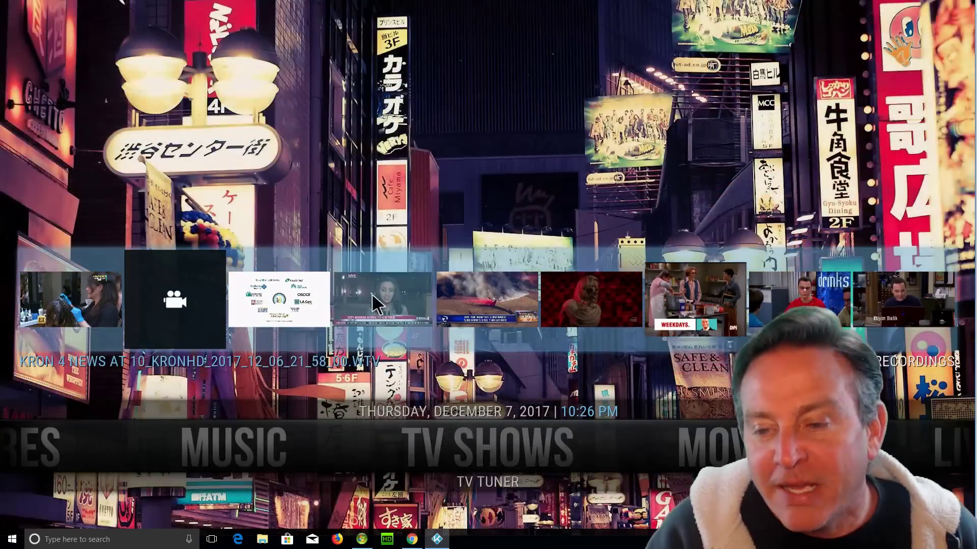
pyautogui.scroll(-2, 712, 302)
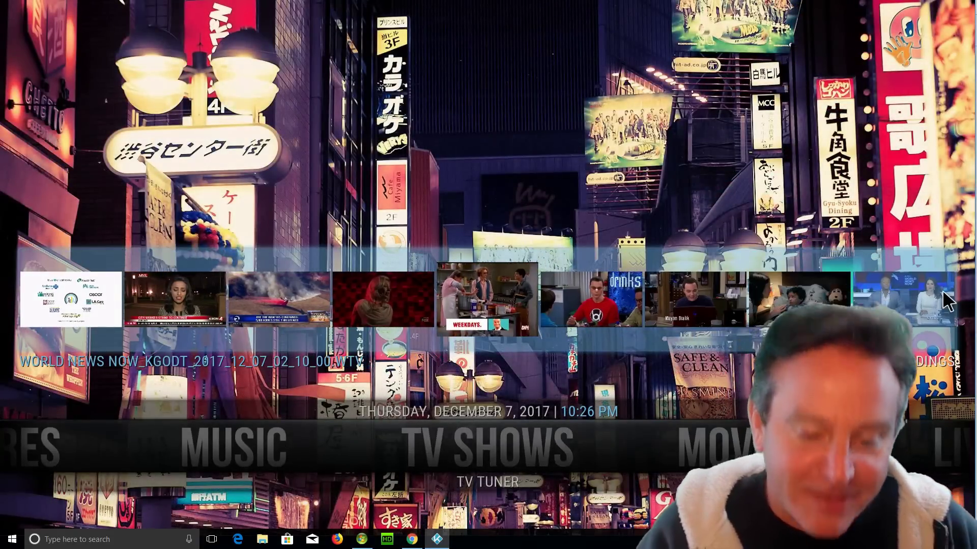
pyautogui.click(806, 289)
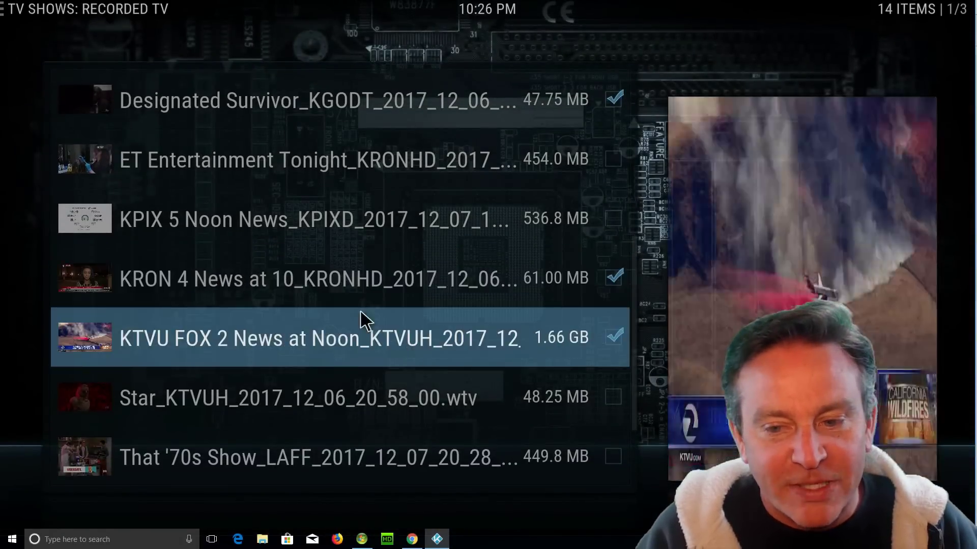
pyautogui.scroll(-2, 343, 208)
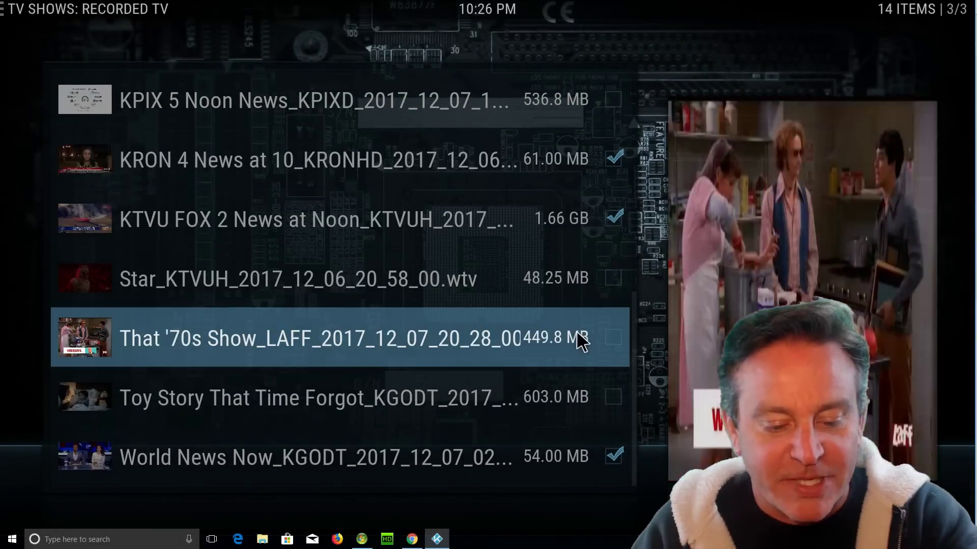
pyautogui.press('Escape')
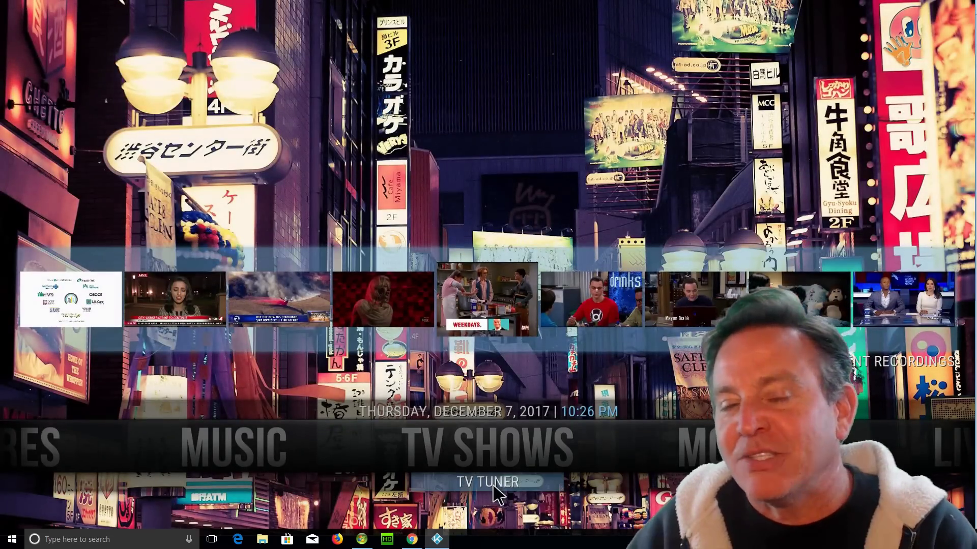
# Step: Start live TV through the TV Tuner entry and bring up the search and exit menu over channel 2.1 KTVU-HD
pyautogui.click(492, 483)
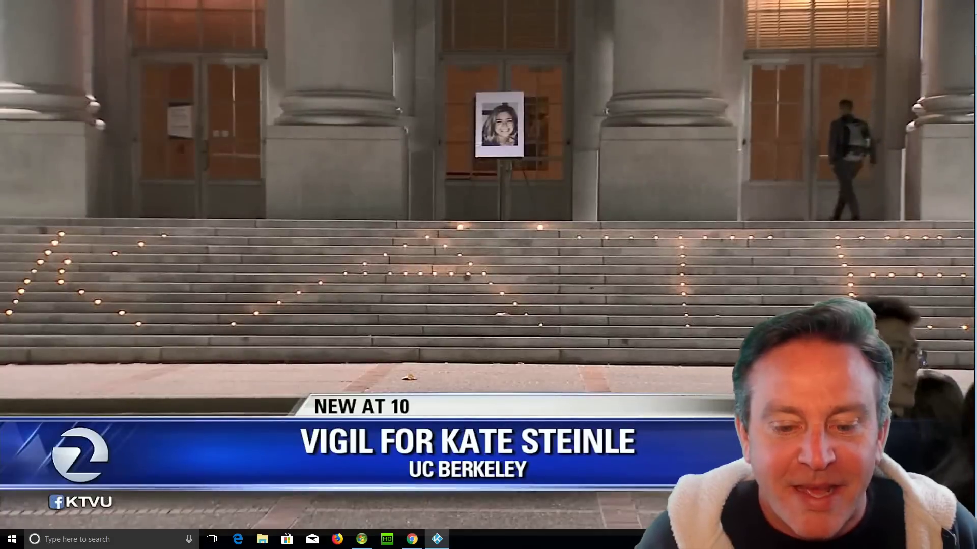
pyautogui.moveTo(450, 327)
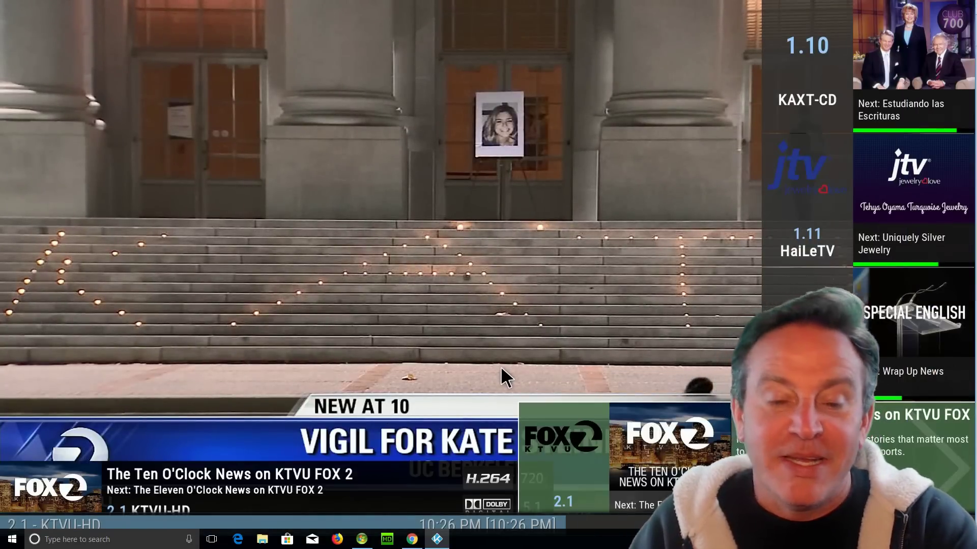
pyautogui.rightClick(570, 328)
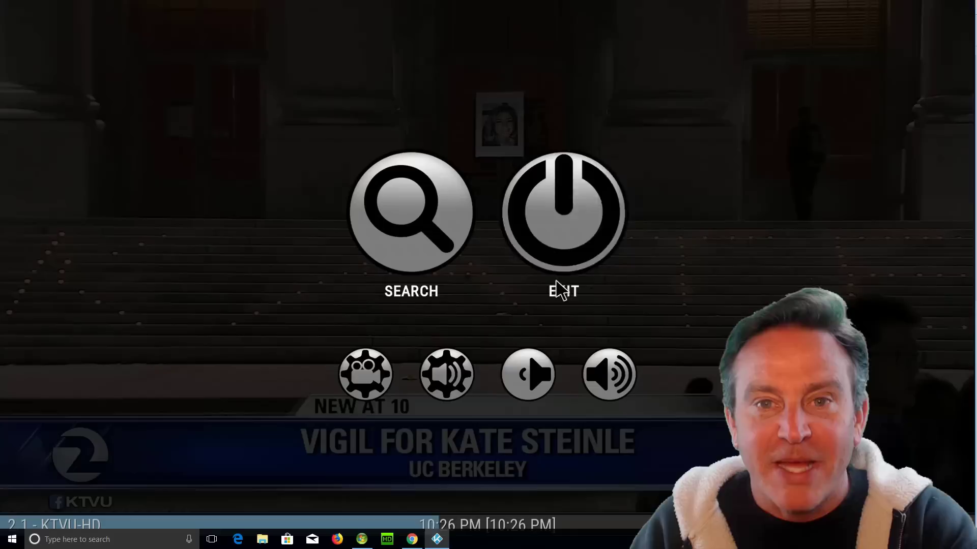
# Step: Exit live TV in Kodi, switch to Chrome and look through the antenna and tuner videos on the Television (OTA) page
pyautogui.click(559, 240)
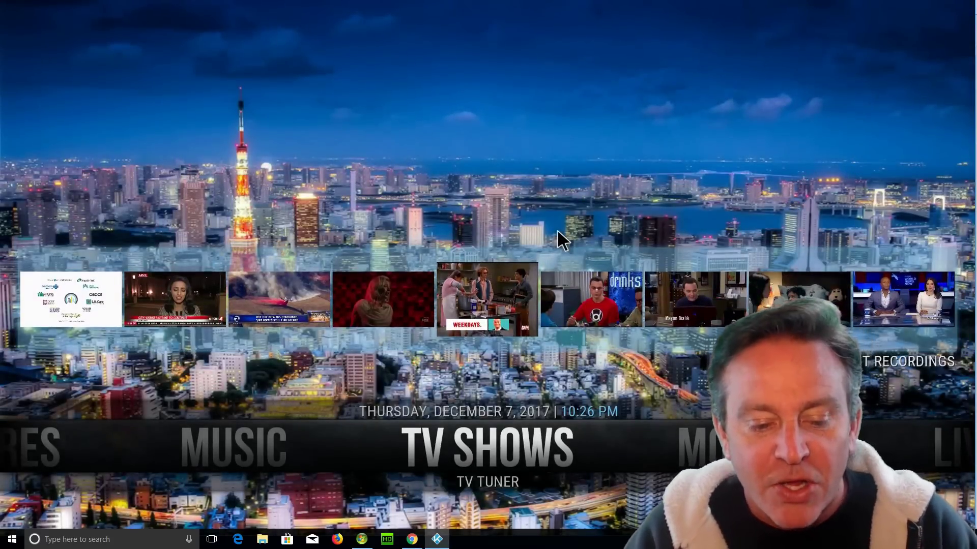
pyautogui.click(413, 539)
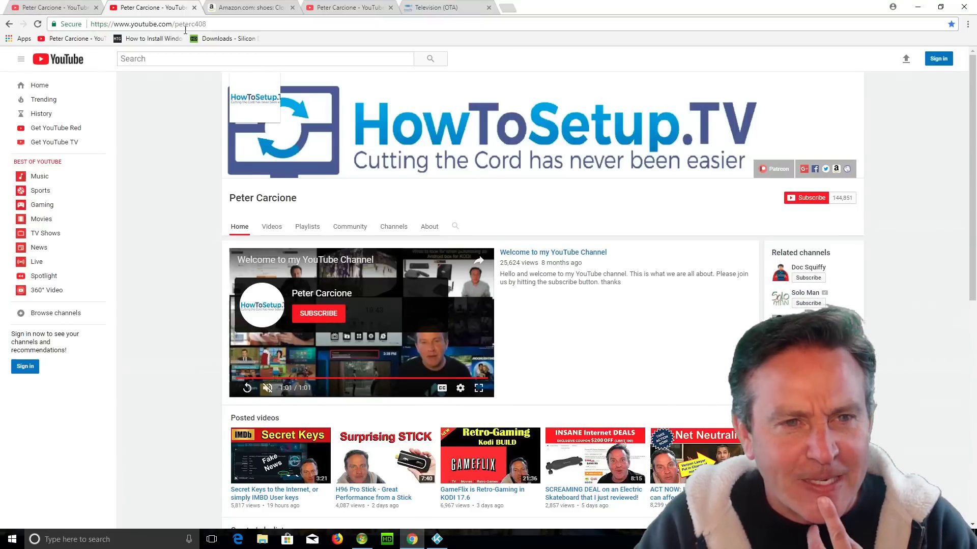
pyautogui.click(421, 6)
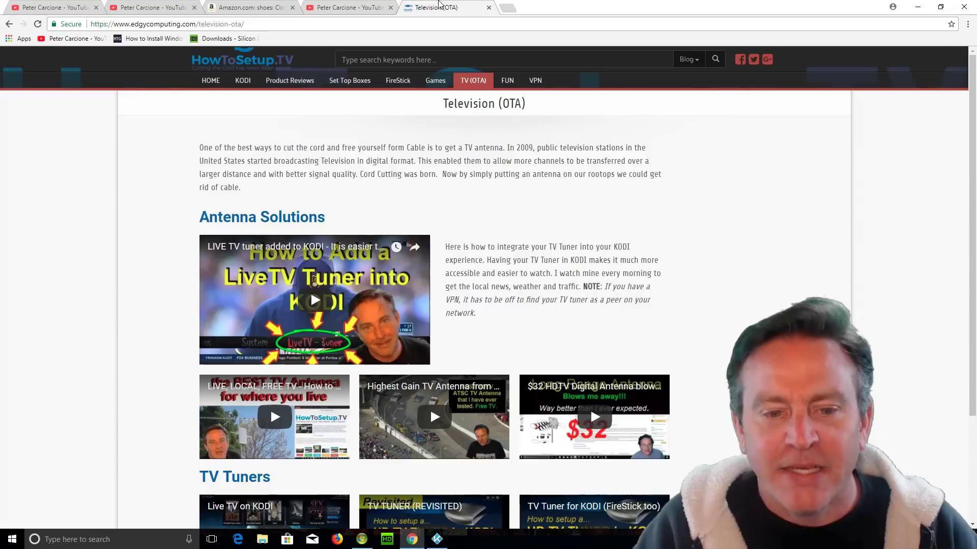
pyautogui.scroll(-3, 490, 223)
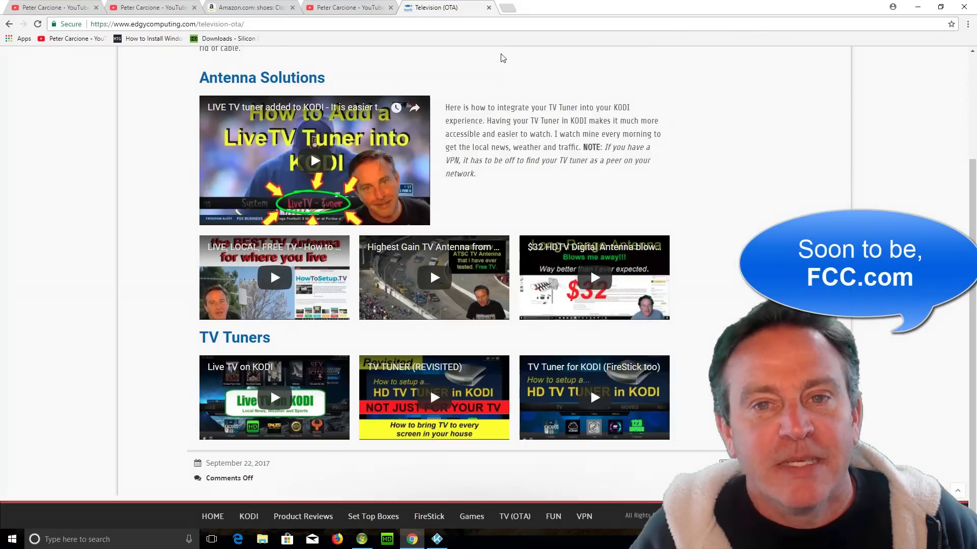
# Step: Search Google in a new tab for "atsc coverage map" and open the FCC DTV Reception Maps result
pyautogui.click(506, 8)
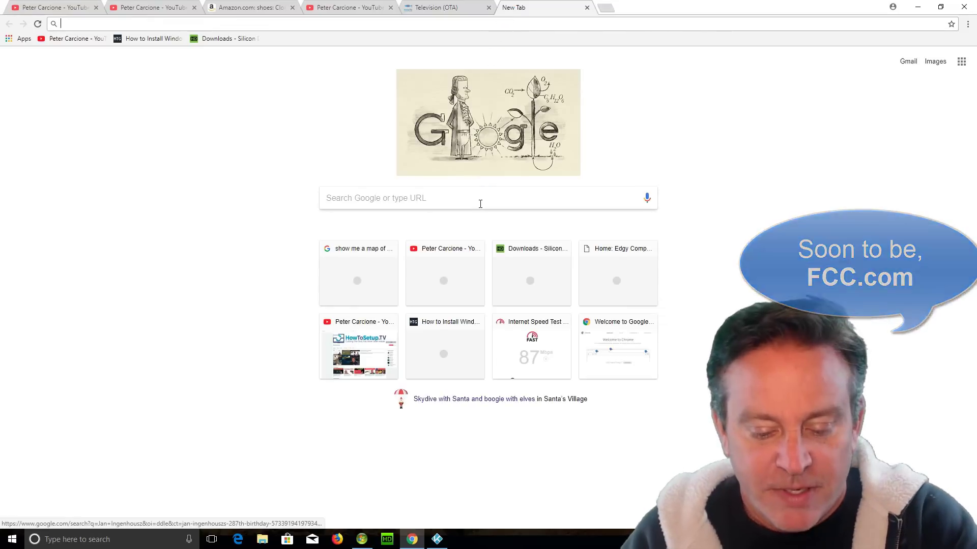
pyautogui.click(480, 203)
pyautogui.write('atsc')
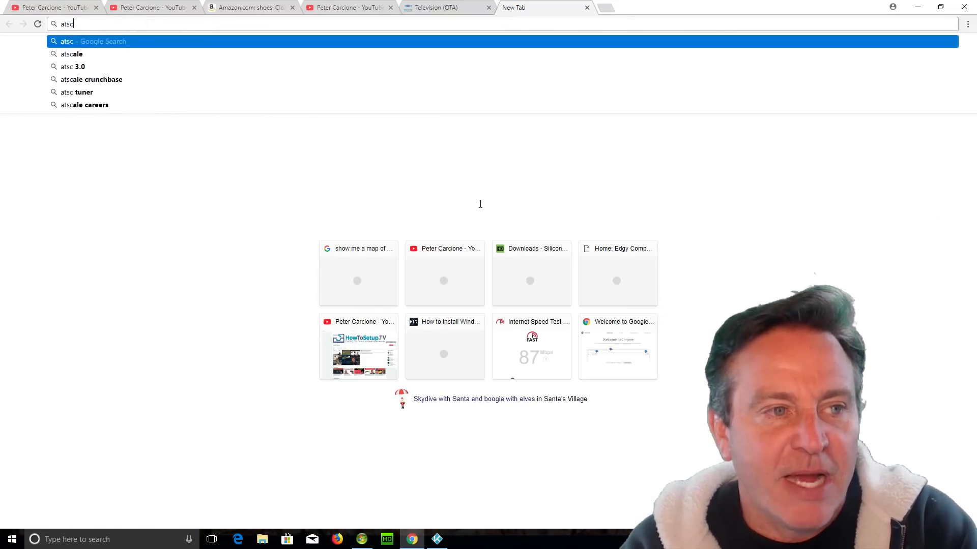
pyautogui.write(' coverage map')
pyautogui.press('Return')
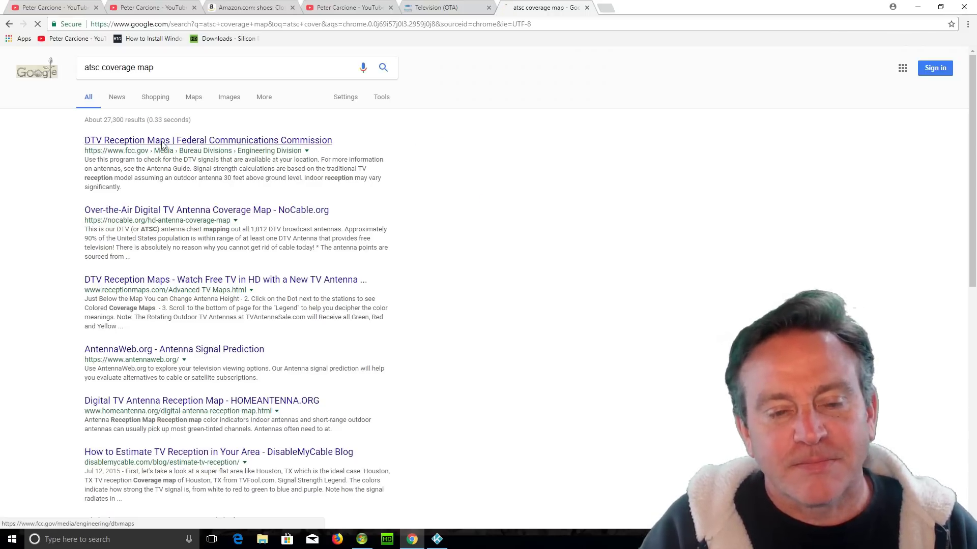
pyautogui.click(186, 142)
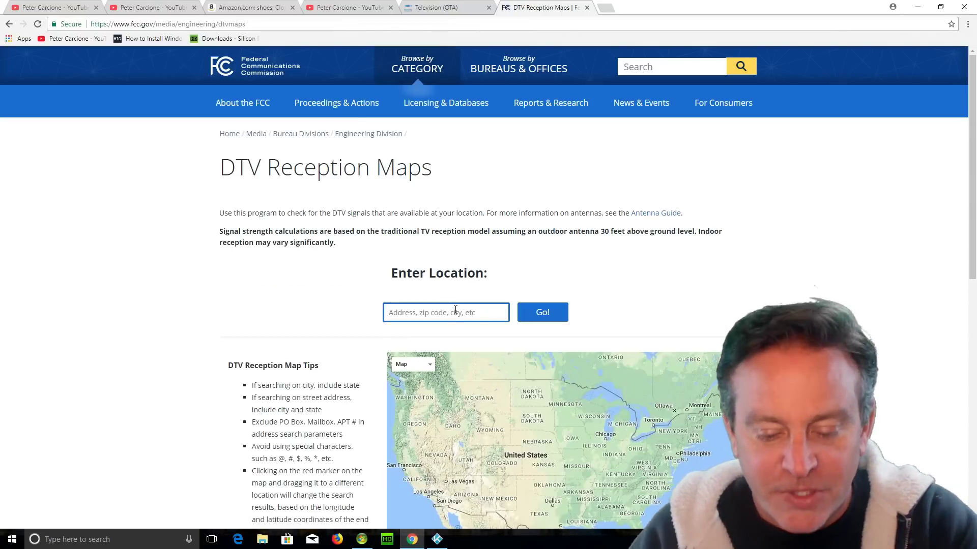
# Step: Look up TV station coverage for ZIP code 95125 and review the signal strengths and bands of the listed stations
pyautogui.write('95125')
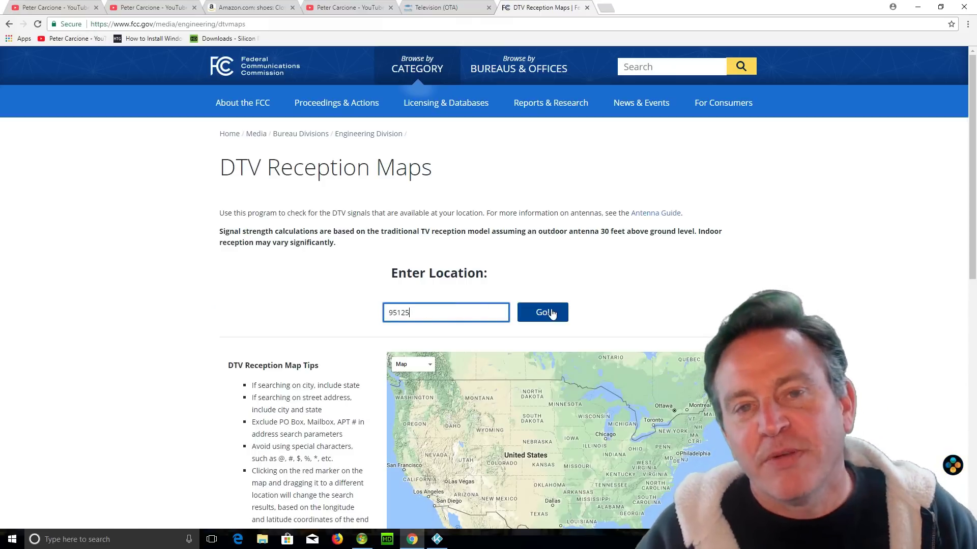
pyautogui.click(556, 311)
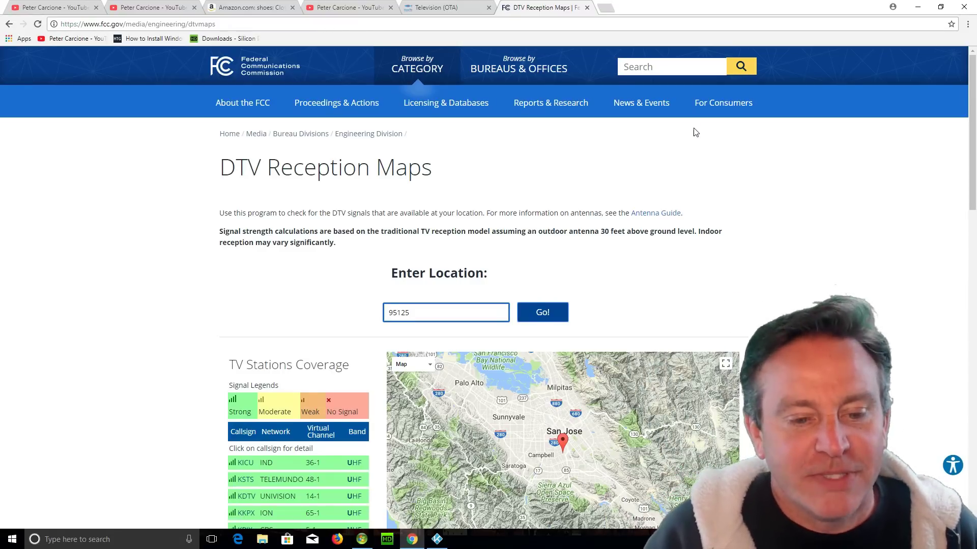
pyautogui.scroll(-7, 696, 132)
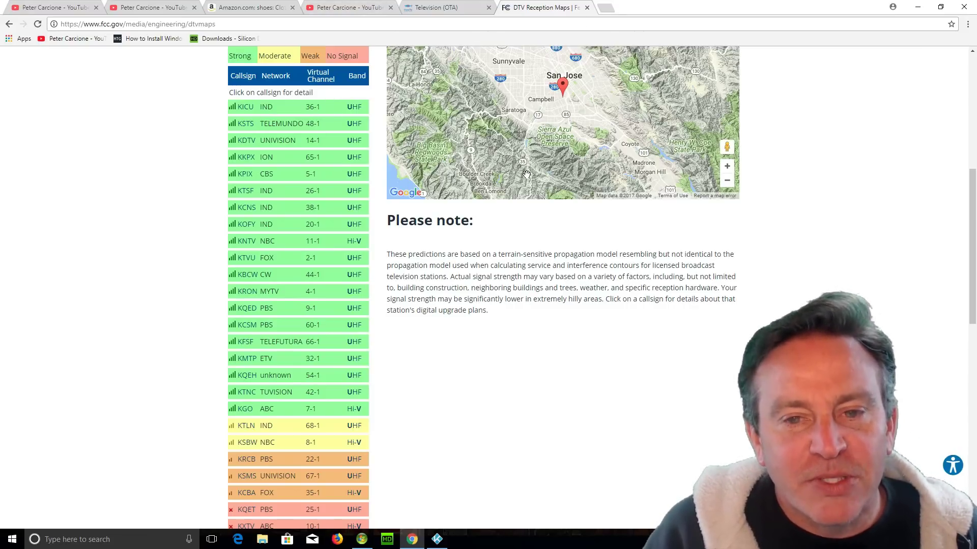
pyautogui.scroll(2, 391, 203)
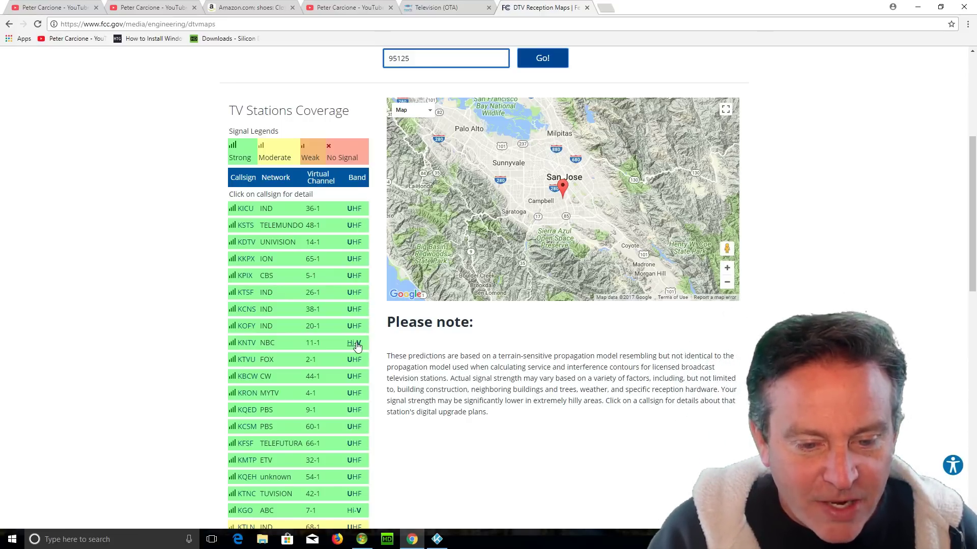
pyautogui.scroll(-3, 357, 346)
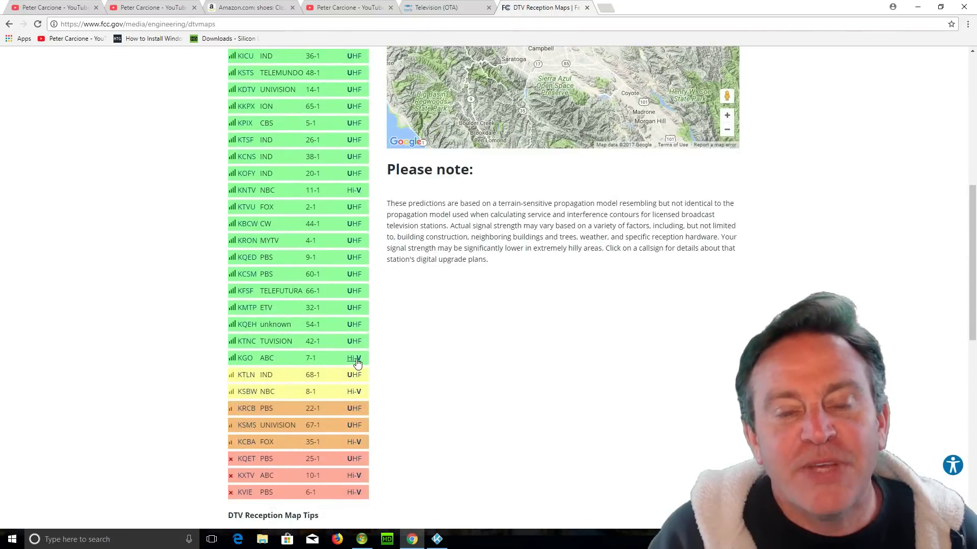
pyautogui.scroll(3, 357, 356)
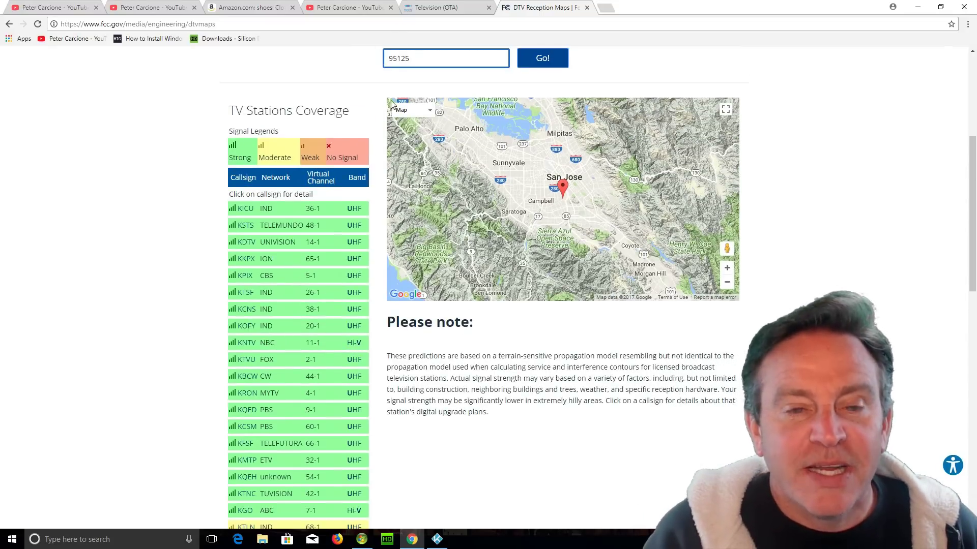
# Step: Return to Amazon, go back to the favorite things storefront and open the ANTOP AT-400BV flat-panel antenna
pyautogui.click(252, 7)
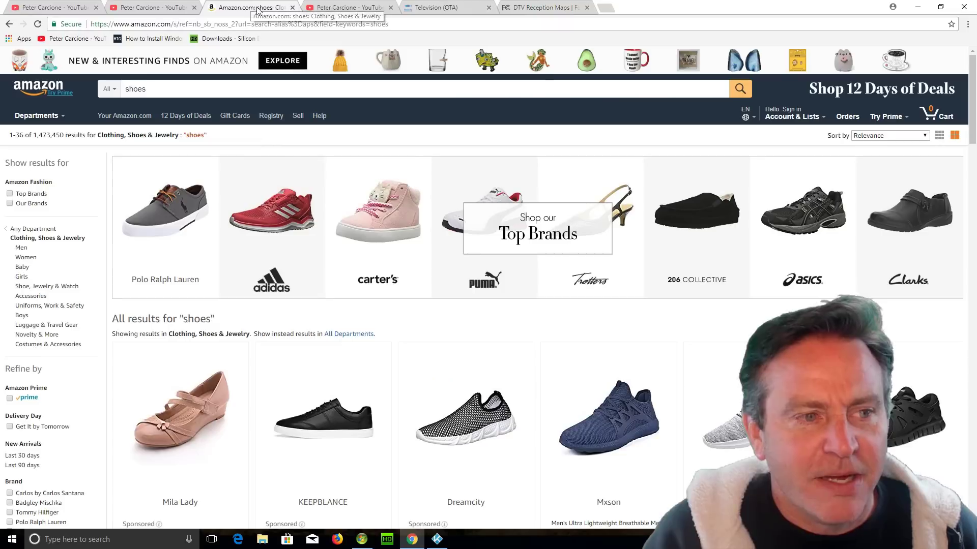
pyautogui.click(10, 24)
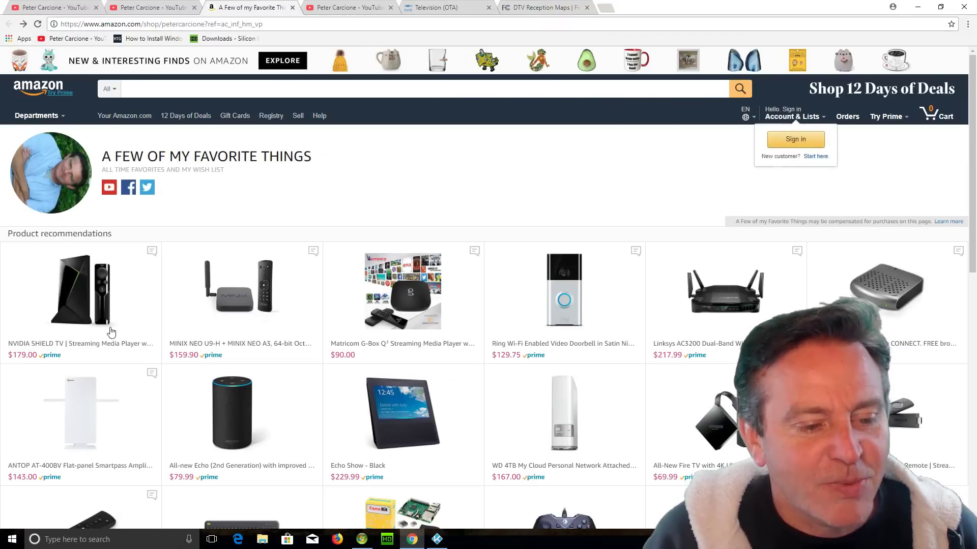
pyautogui.click(115, 413)
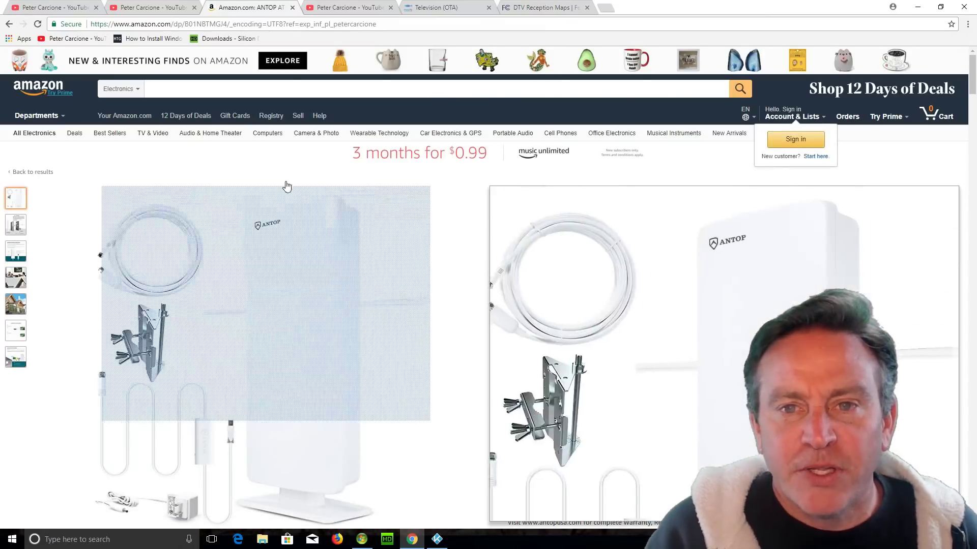
# Step: Return to the DTV Reception Maps, show KTVU's tower details and zoom the map out to view the signal path
pyautogui.click(538, 7)
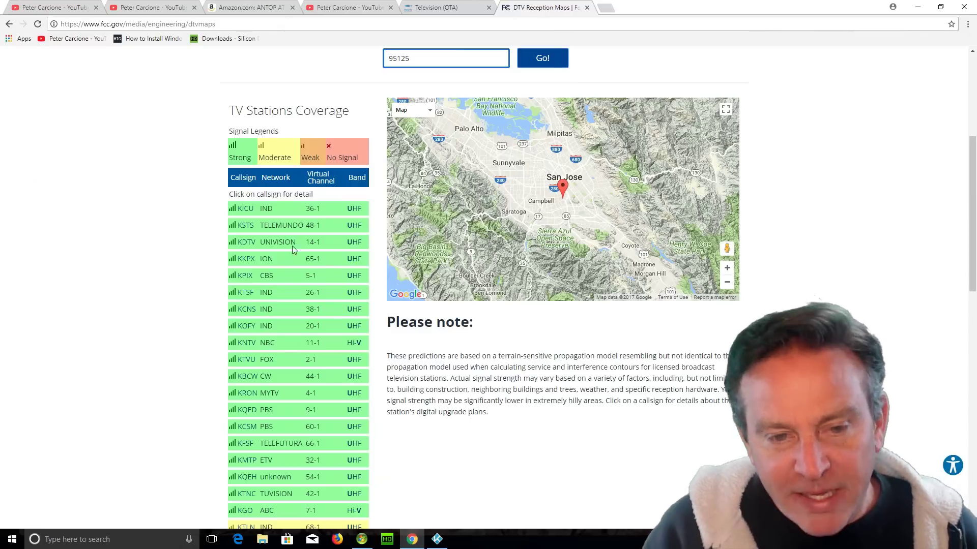
pyautogui.scroll(-1, 346, 252)
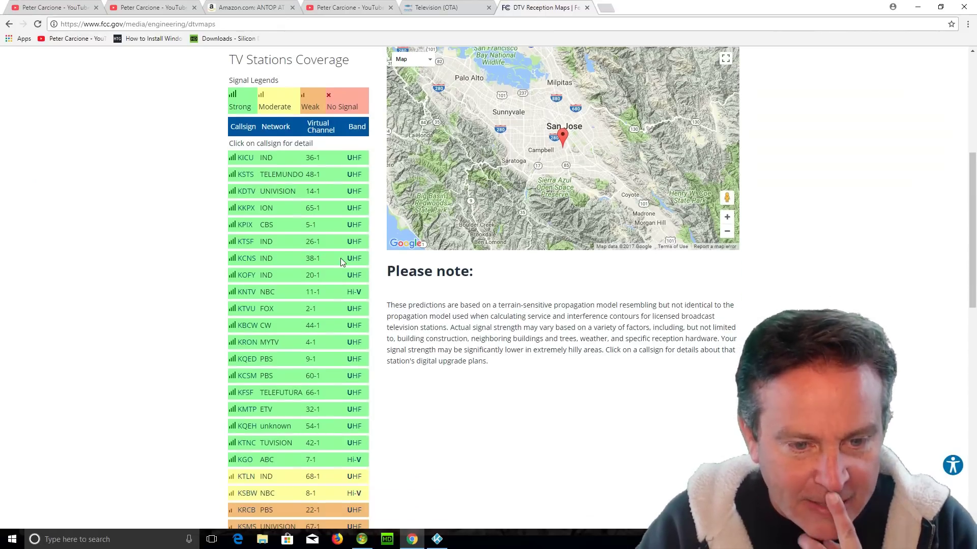
pyautogui.click(246, 309)
pyautogui.moveTo(556, 202); pyautogui.dragTo(588, 261)
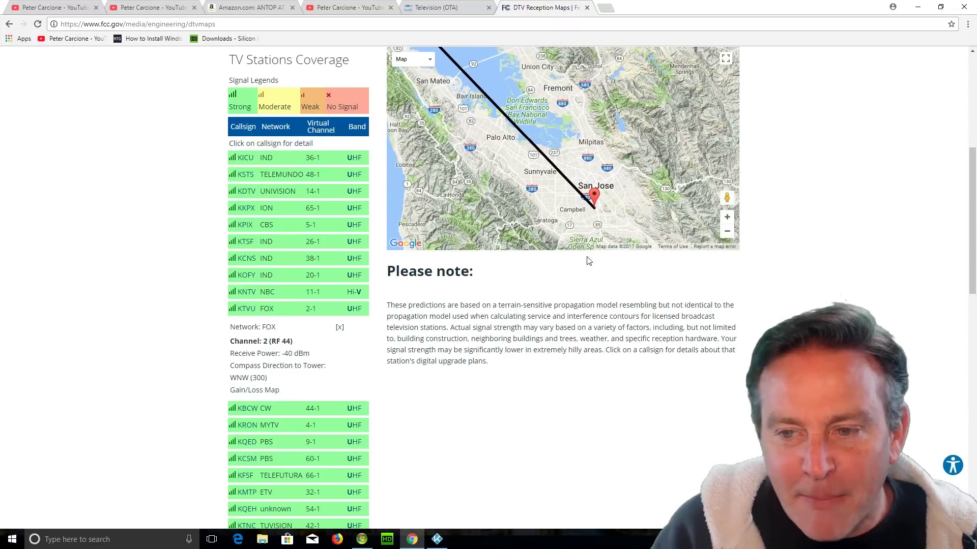
pyautogui.click(727, 233)
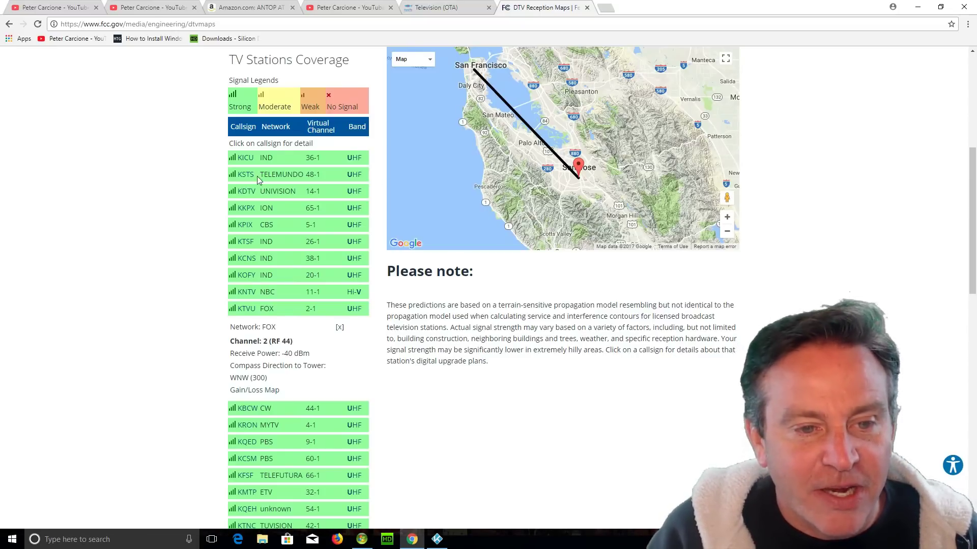
# Step: Expand the reception details and tower directions for the KICU, KSTS and KDTV stations
pyautogui.click(246, 192)
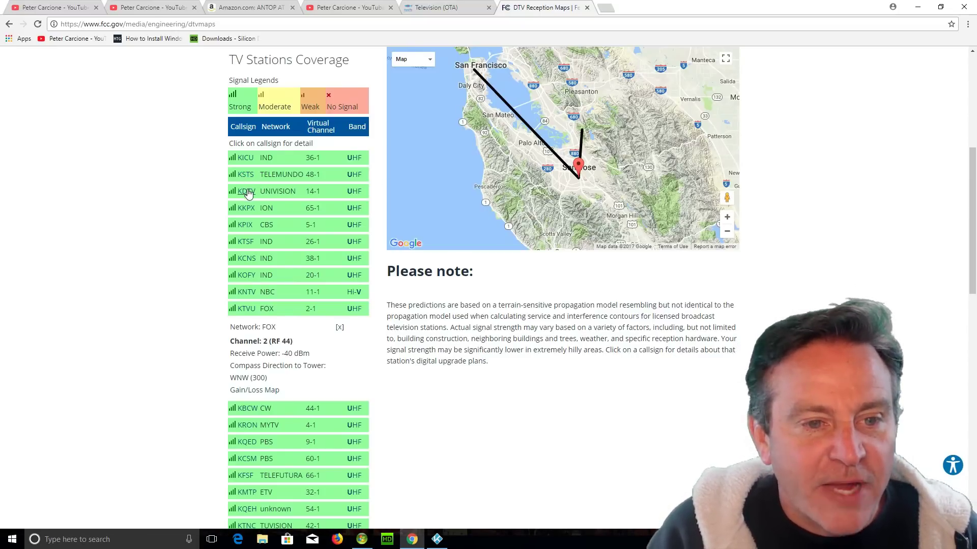
pyautogui.click(248, 193)
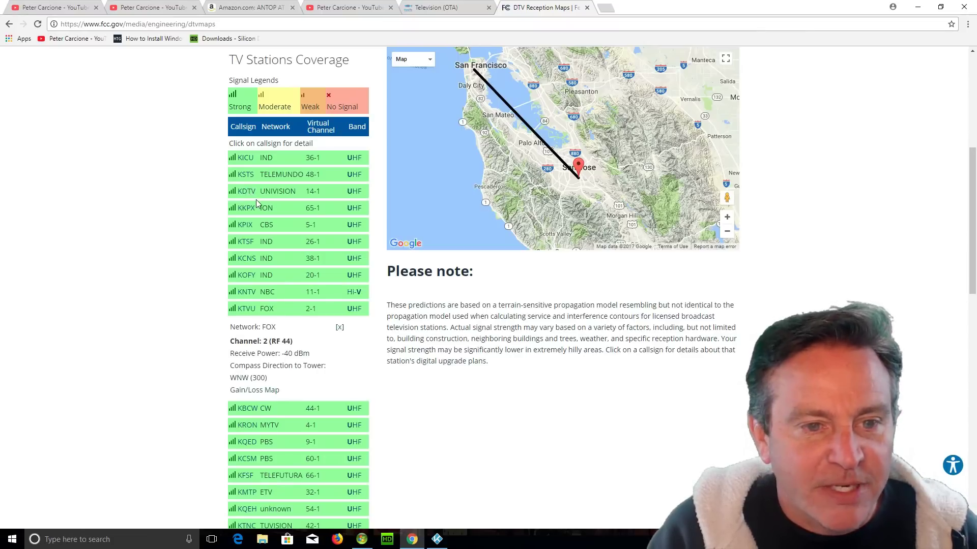
pyautogui.click(246, 175)
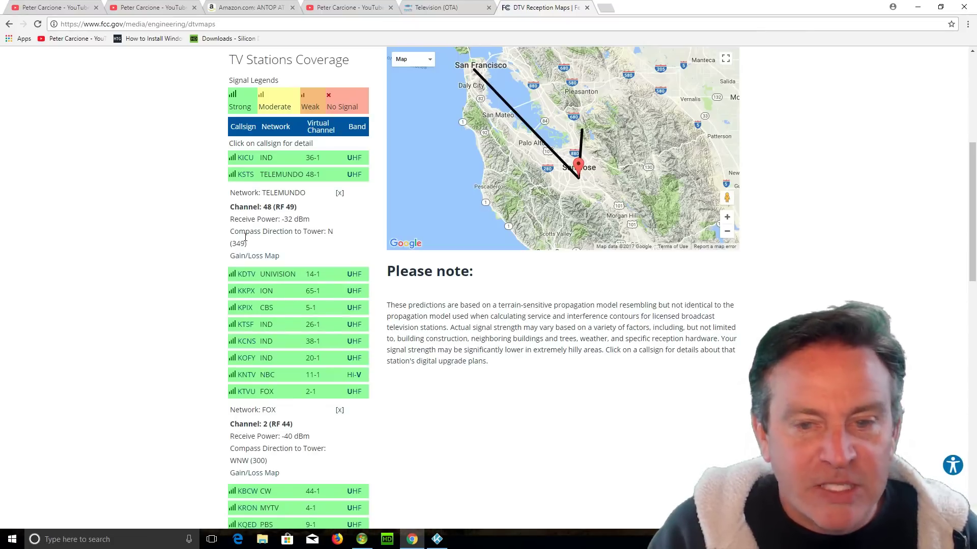
pyautogui.click(245, 275)
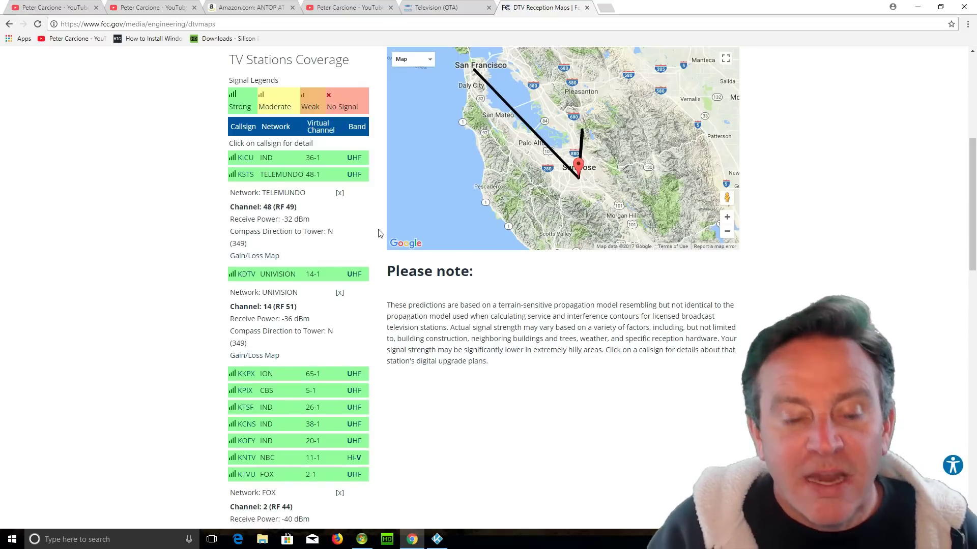
pyautogui.scroll(-2, 374, 330)
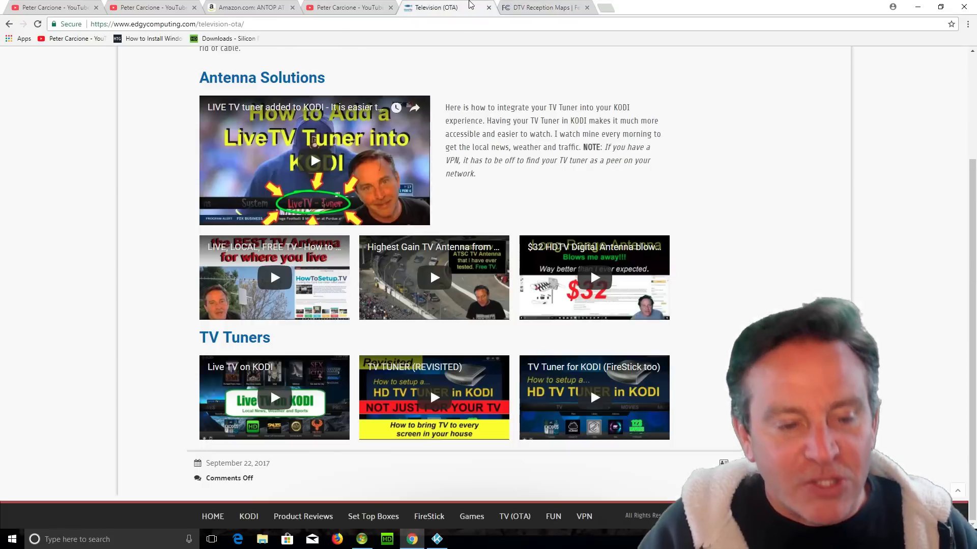
# Step: Review the antenna videos on the Television (OTA) page and compare them with the ANTOP antenna's Amazon listing
pyautogui.click(468, 8)
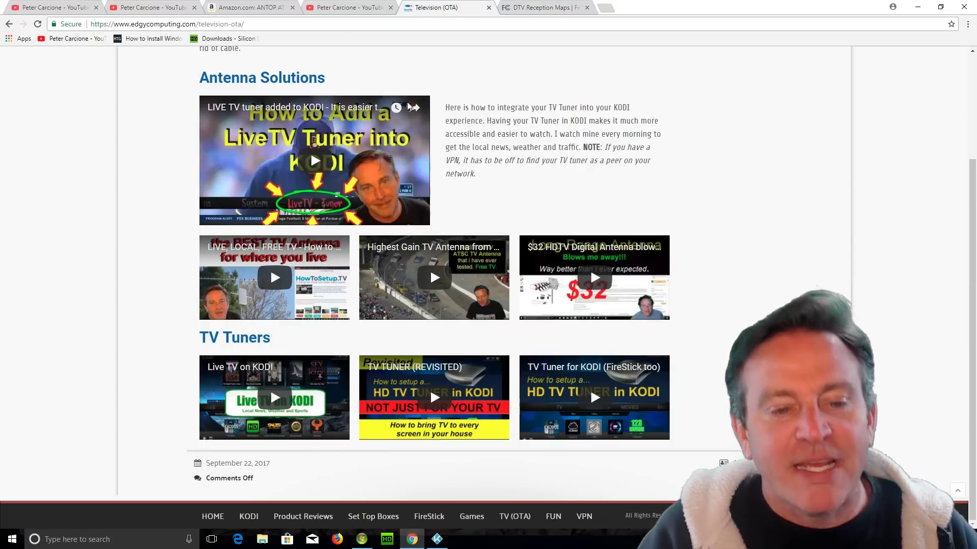
pyautogui.click(250, 7)
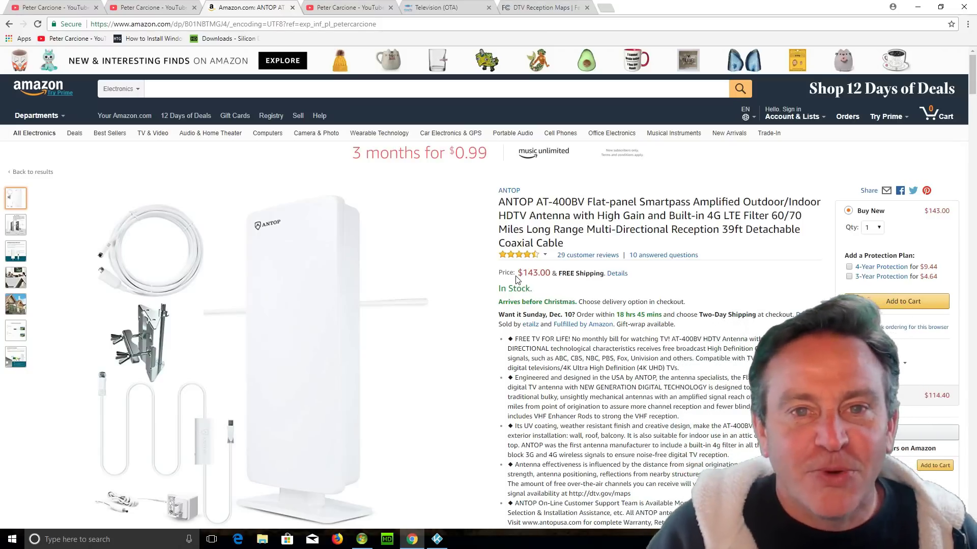
pyautogui.click(451, 8)
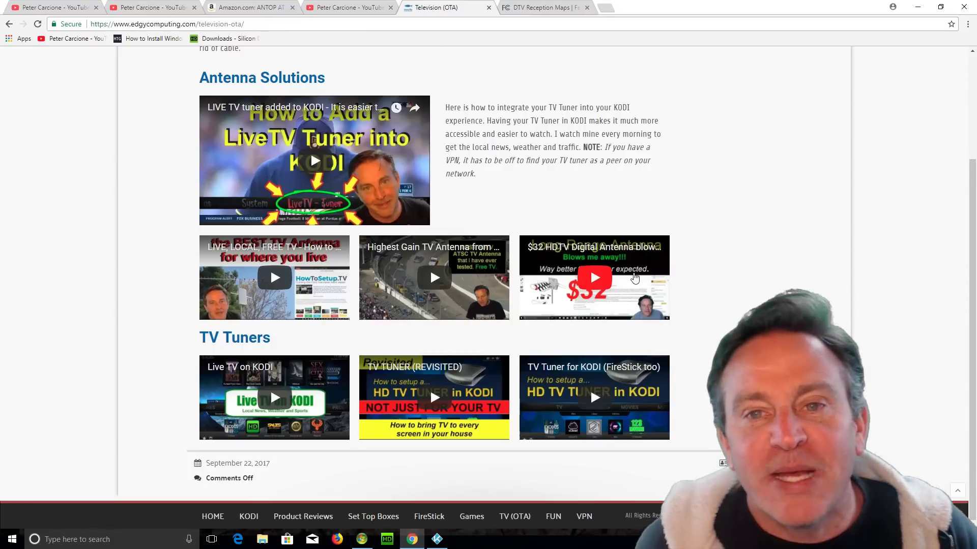
# Step: Return to the DTV Reception Maps, look up coverage for "dallas, tx" and review the station list
pyautogui.click(539, 7)
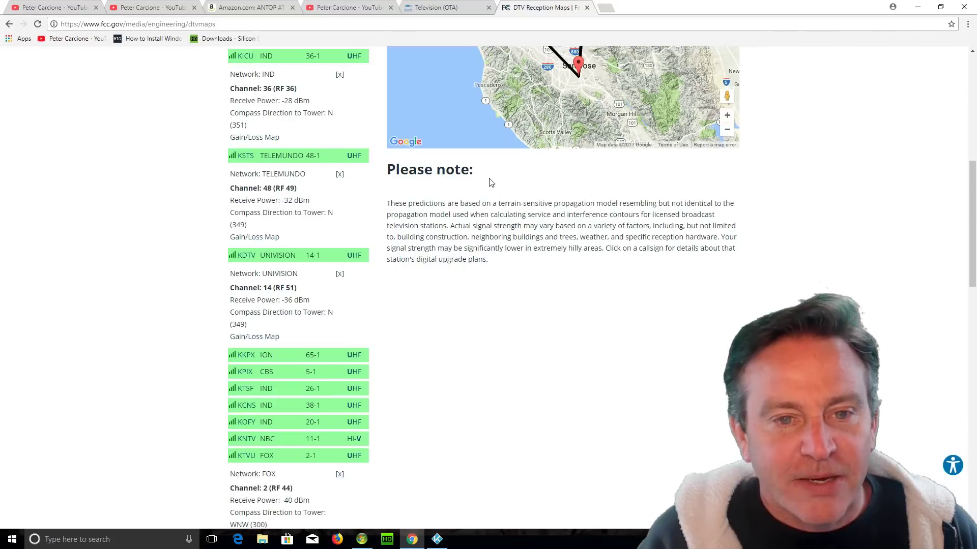
pyautogui.scroll(4, 487, 185)
pyautogui.doubleClick(422, 211)
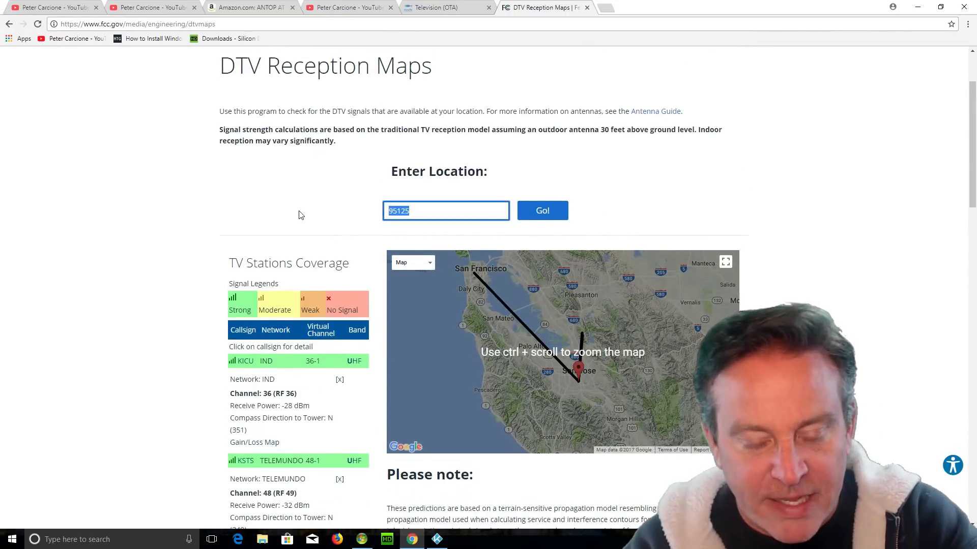
pyautogui.write('dallas')
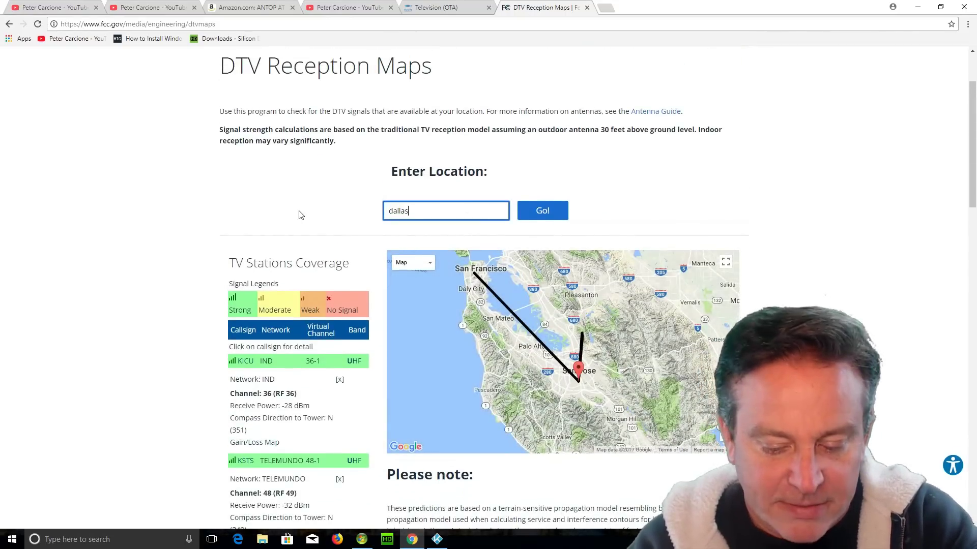
pyautogui.write(', tx')
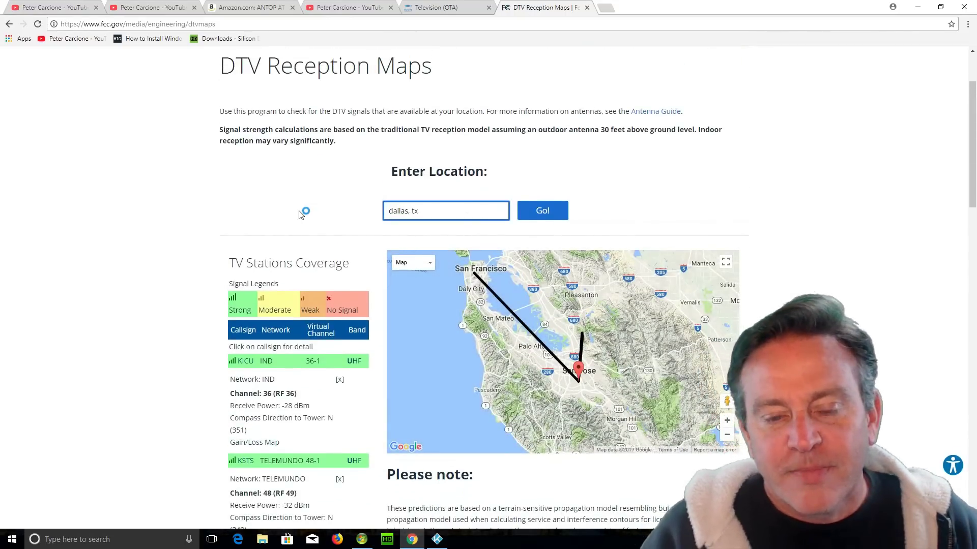
pyautogui.press('Return')
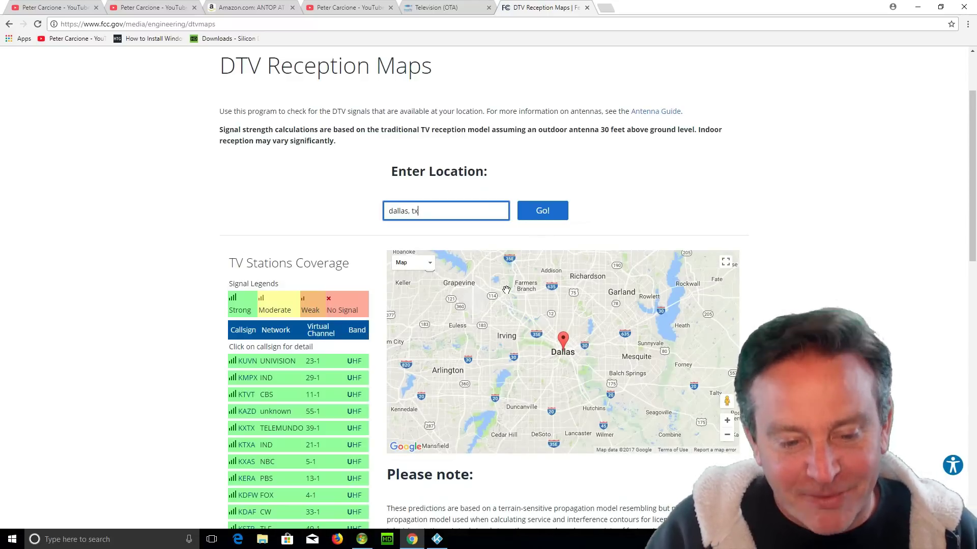
pyautogui.scroll(-3, 543, 219)
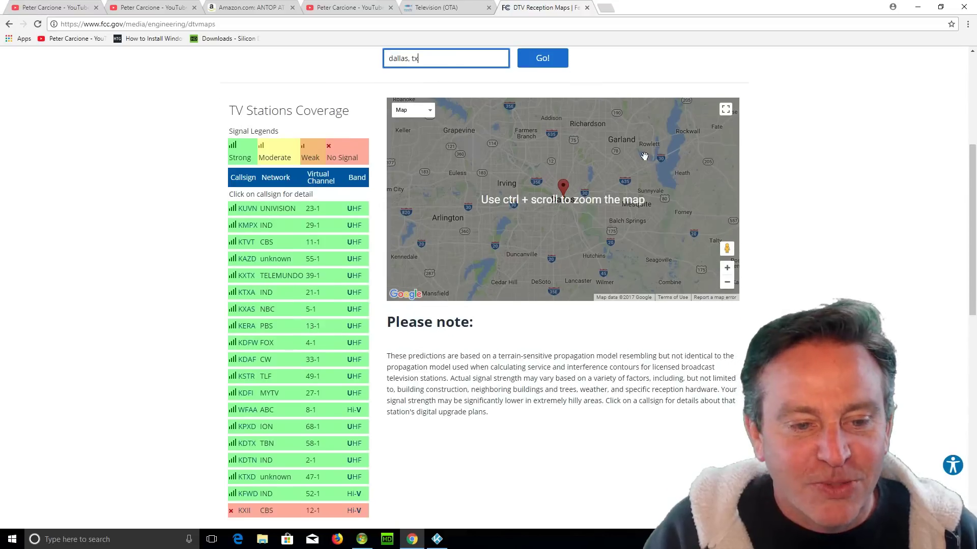
# Step: Expand the reception details and tower directions for the Dallas stations KXAS, KTVT and KMPX
pyautogui.click(247, 310)
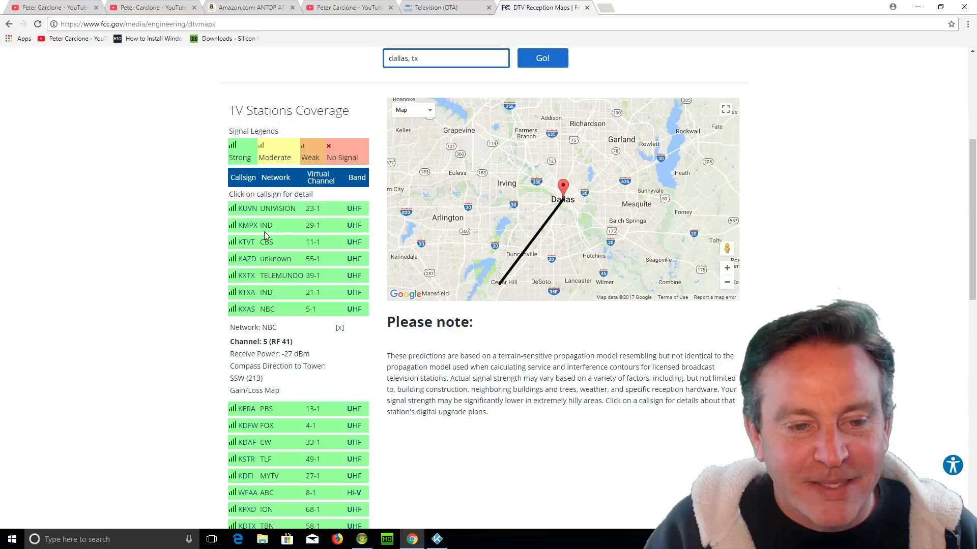
pyautogui.click(247, 243)
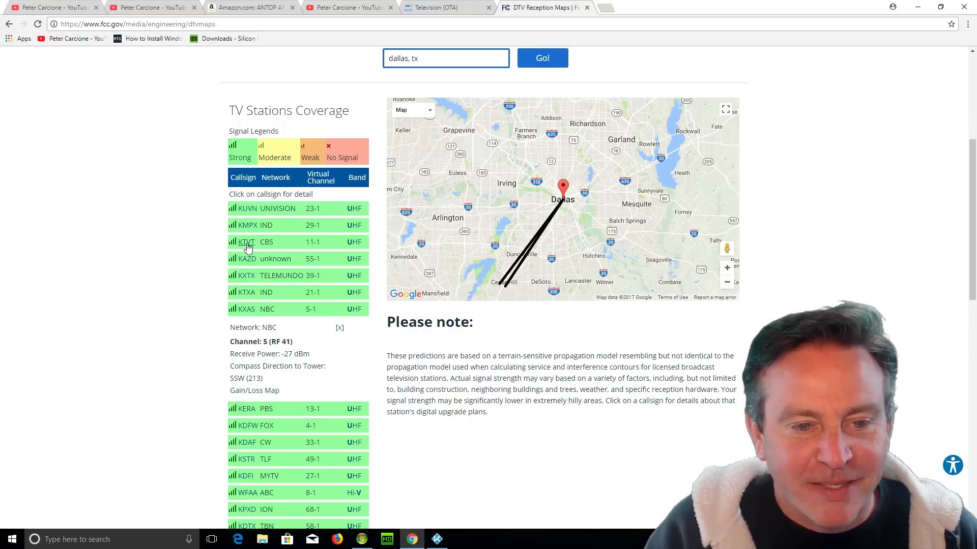
pyautogui.click(247, 226)
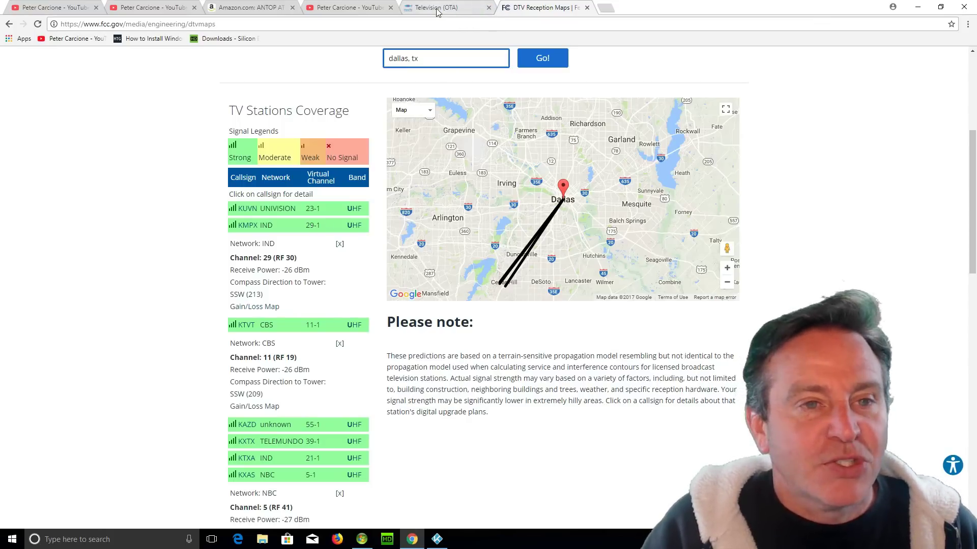
# Step: Switch to the Amazon page and search Electronics for "antop antenna"
pyautogui.click(251, 11)
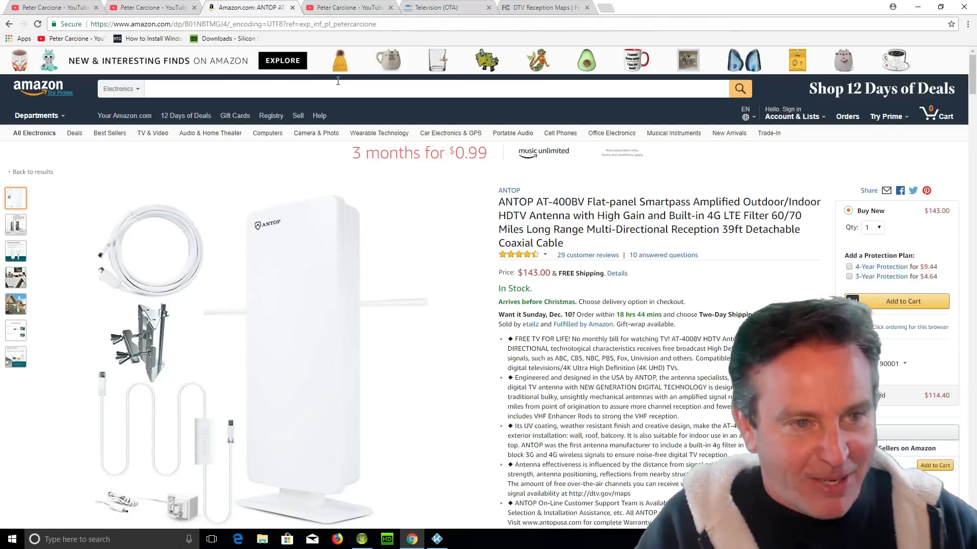
pyautogui.click(337, 82)
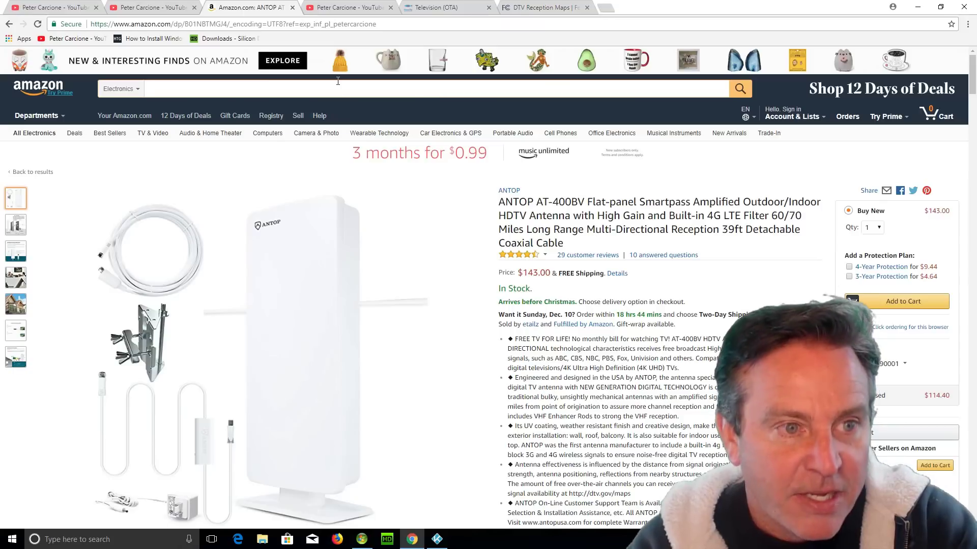
pyautogui.write('antop an')
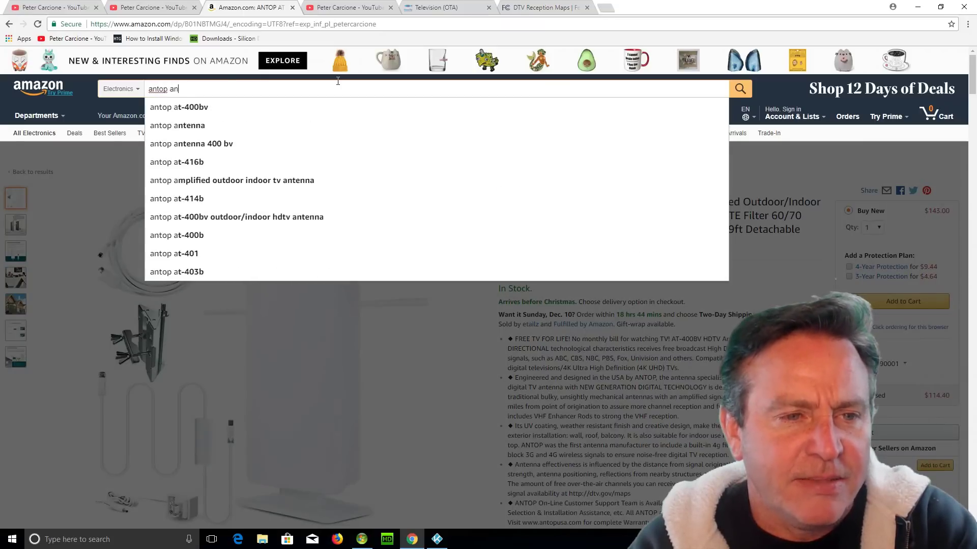
pyautogui.press('Down')
pyautogui.press('Return')
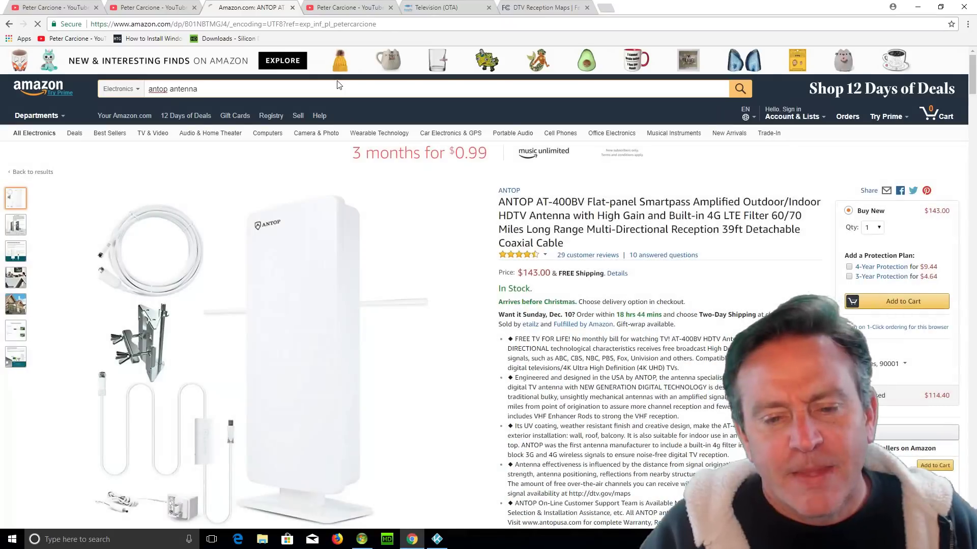
# Step: Browse the ANTOP antenna results, comparing the indoor and outdoor models by range, price and customer rating
pyautogui.scroll(-4, 432, 219)
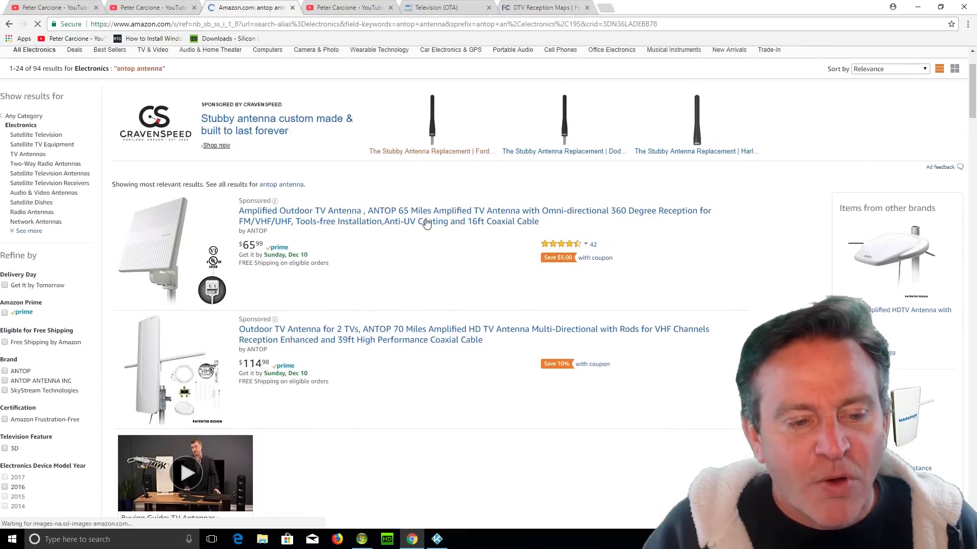
pyautogui.scroll(-10, 426, 223)
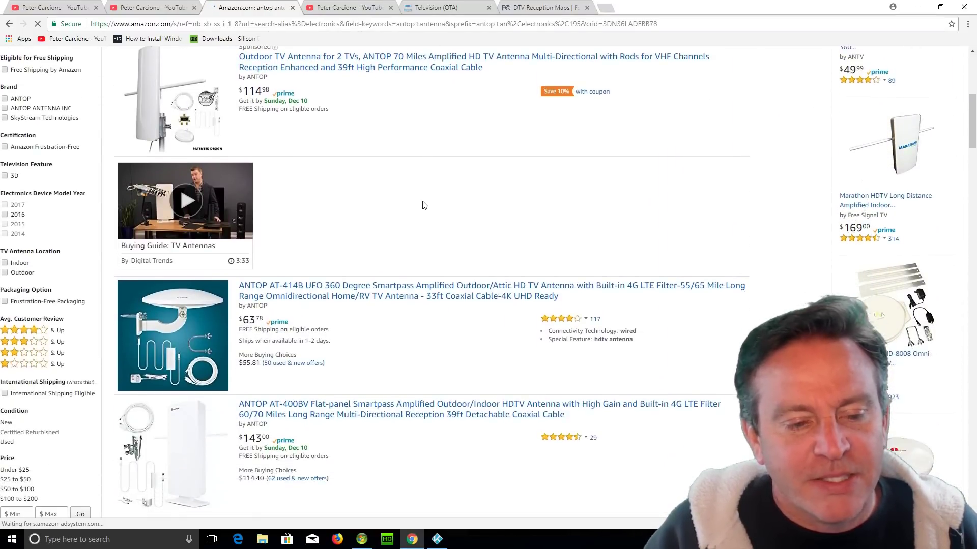
pyautogui.scroll(-5, 424, 203)
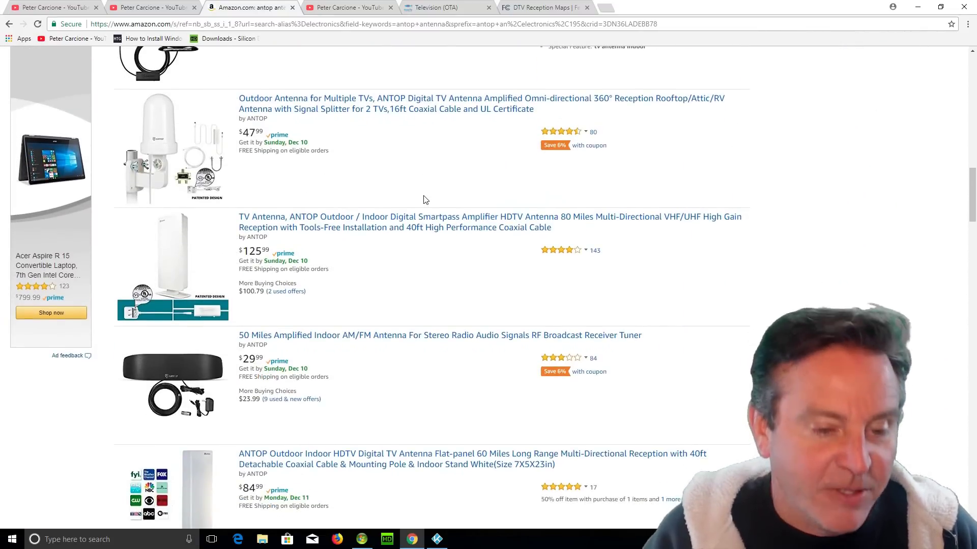
pyautogui.scroll(-4, 425, 200)
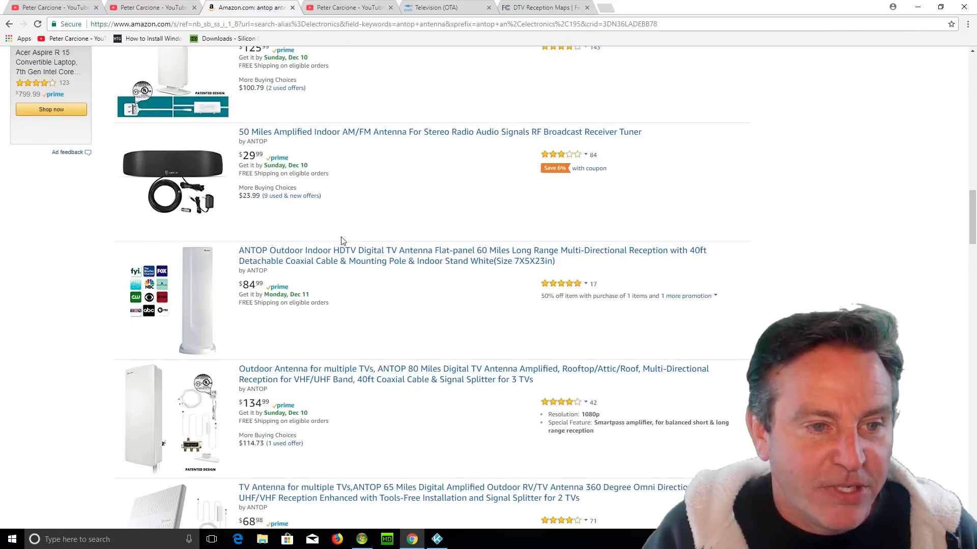
pyautogui.scroll(-10, 280, 172)
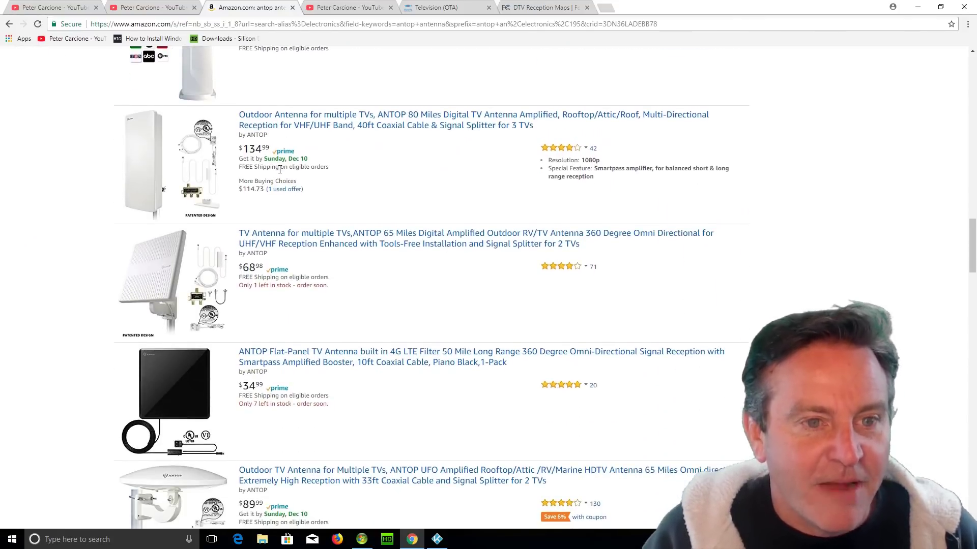
pyautogui.scroll(-8, 280, 169)
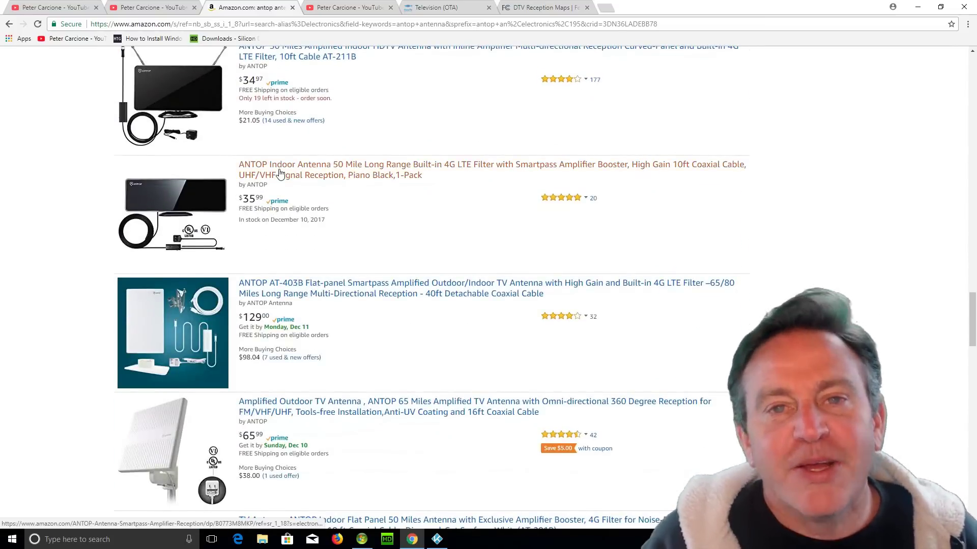
pyautogui.scroll(4, 279, 173)
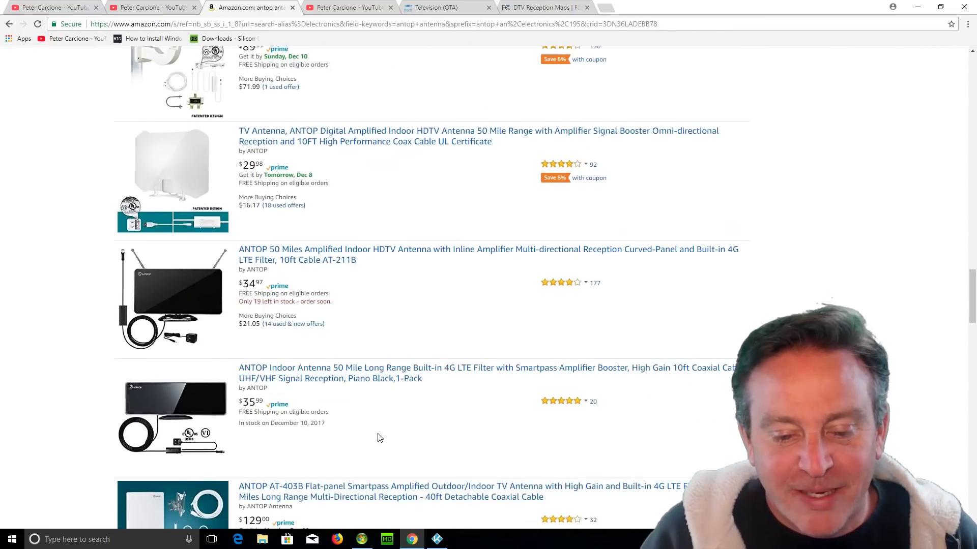
# Step: Switch to Kodi and resume The Big Bang Theory from the recent recordings at 00:08:11
pyautogui.click(448, 538)
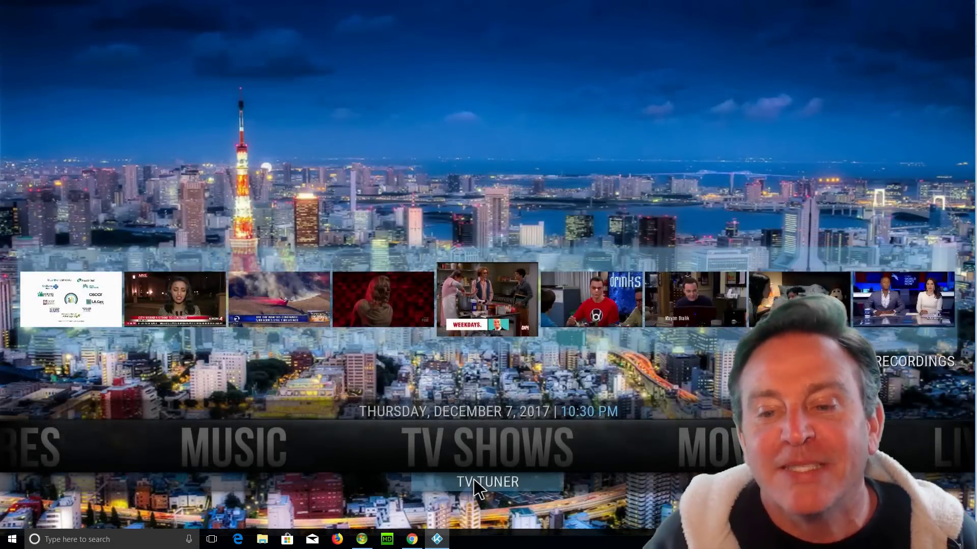
pyautogui.click(586, 288)
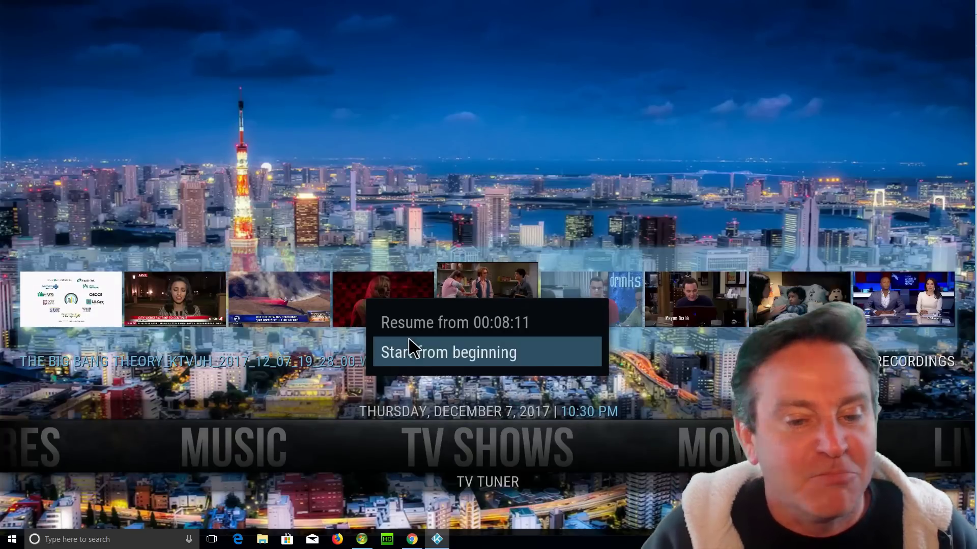
pyautogui.click(430, 329)
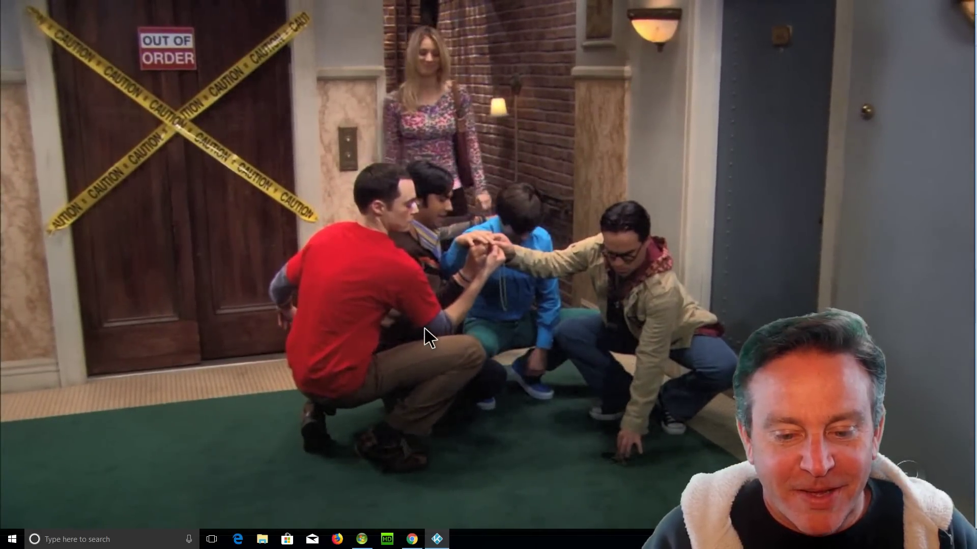
# Step: Stop The Big Bang Theory, view the KRON 4 News at 10 recording, and stop its playback
pyautogui.moveTo(338, 359)
pyautogui.click(463, 515)
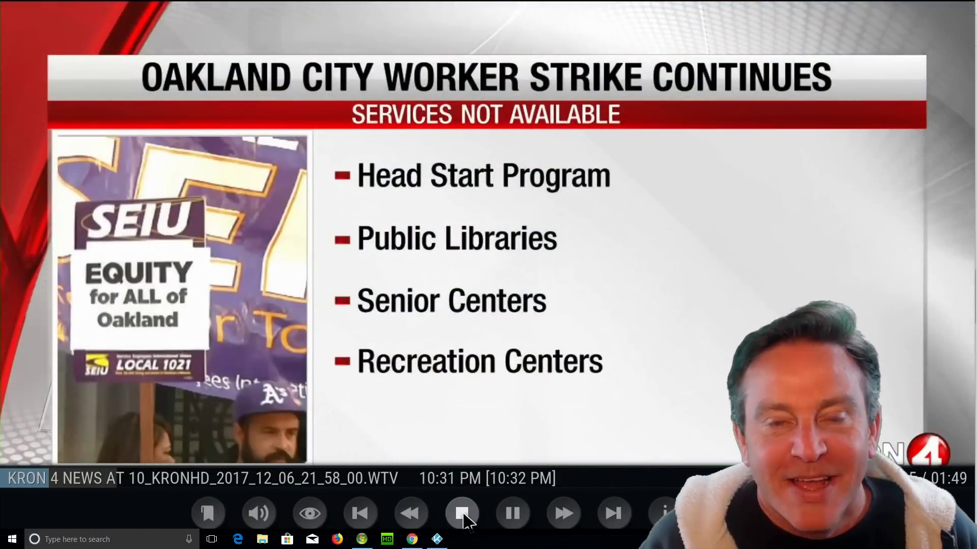
pyautogui.click(462, 514)
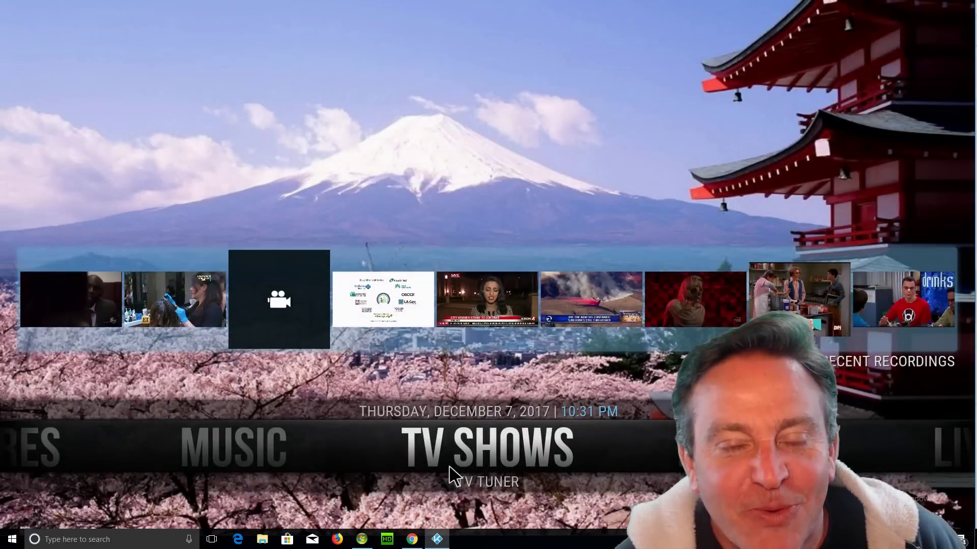